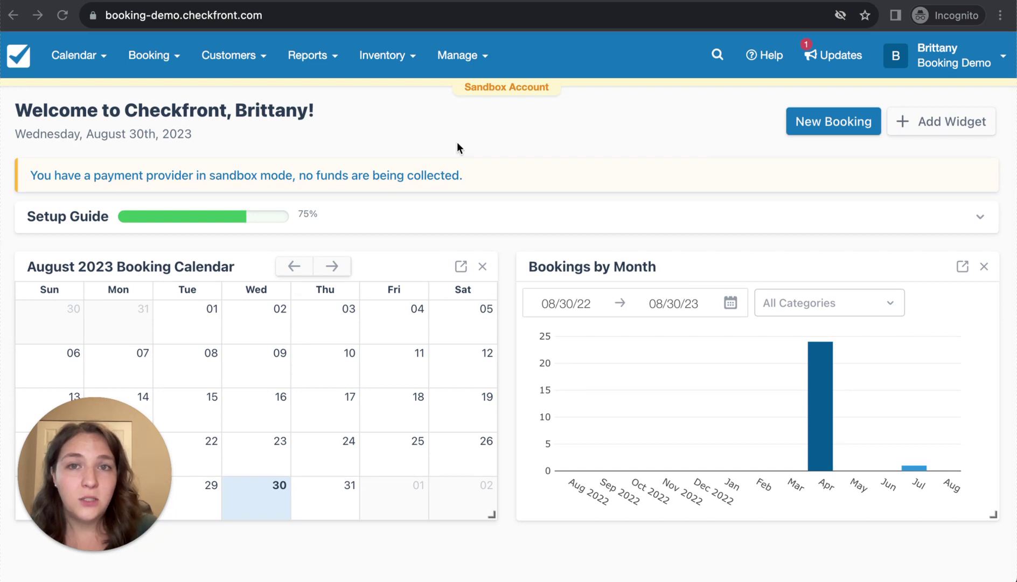
Step: Go to Manage > Integrations and focus the integrations search
left_click(455, 64)
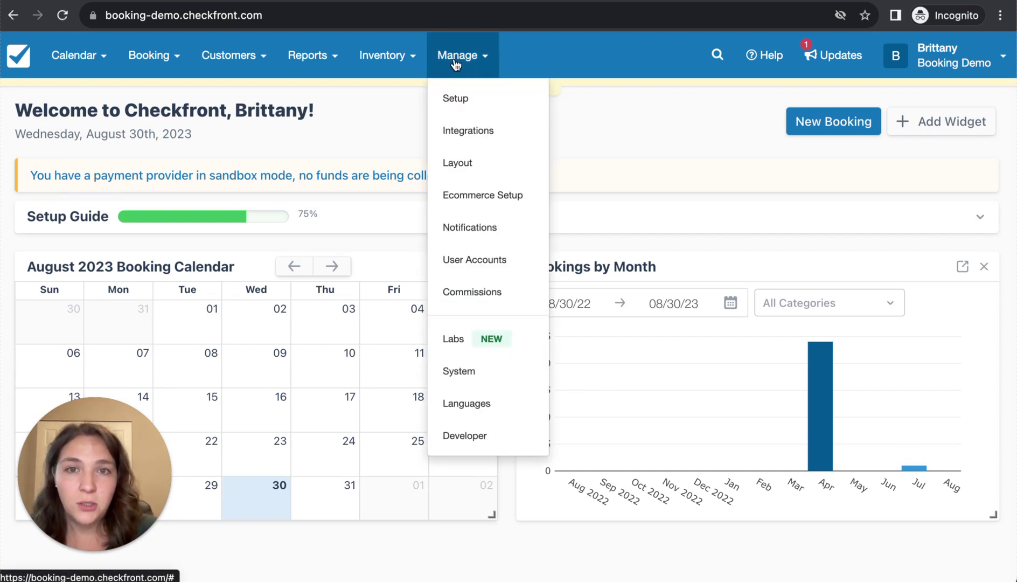
left_click(477, 132)
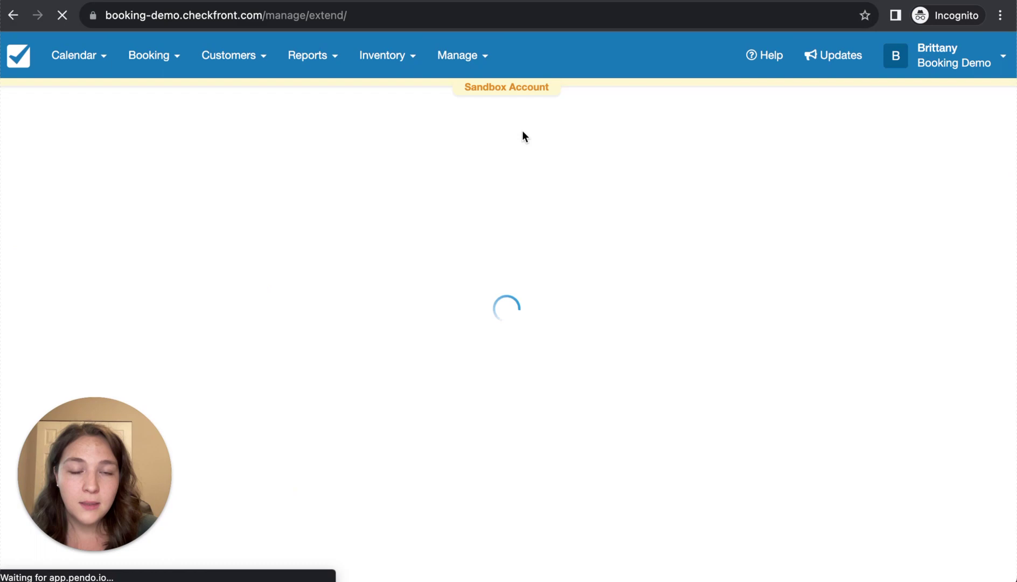
left_click(905, 168)
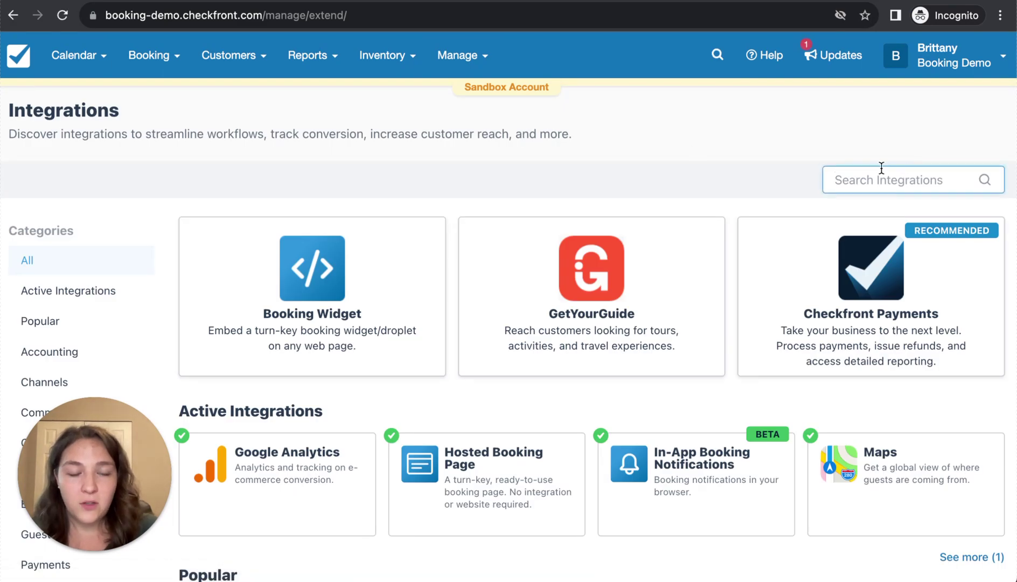
scroll(87, 282, "down", 5)
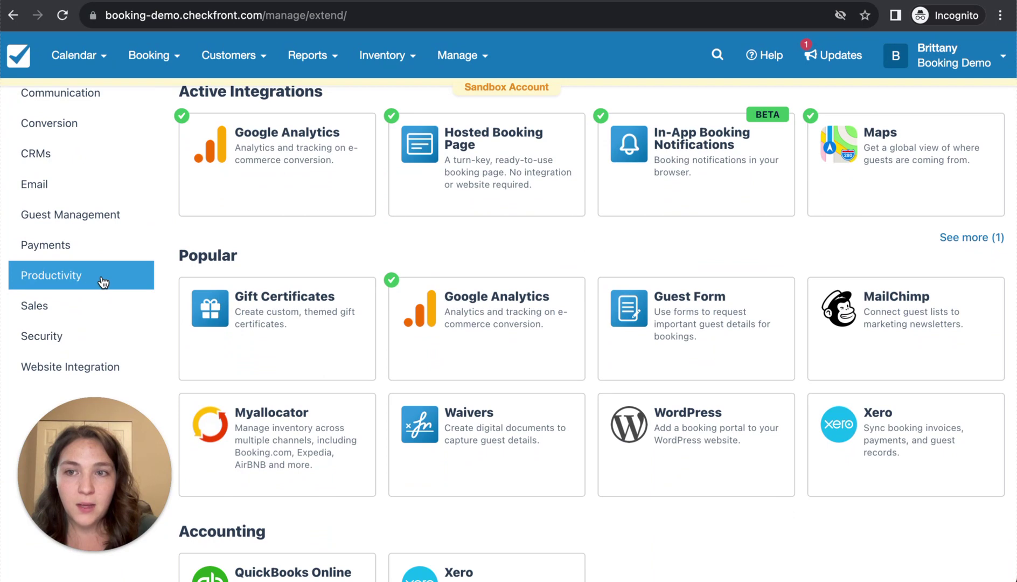
Step: Activate the Waivers add-on from the Guest Management category
left_click(121, 224)
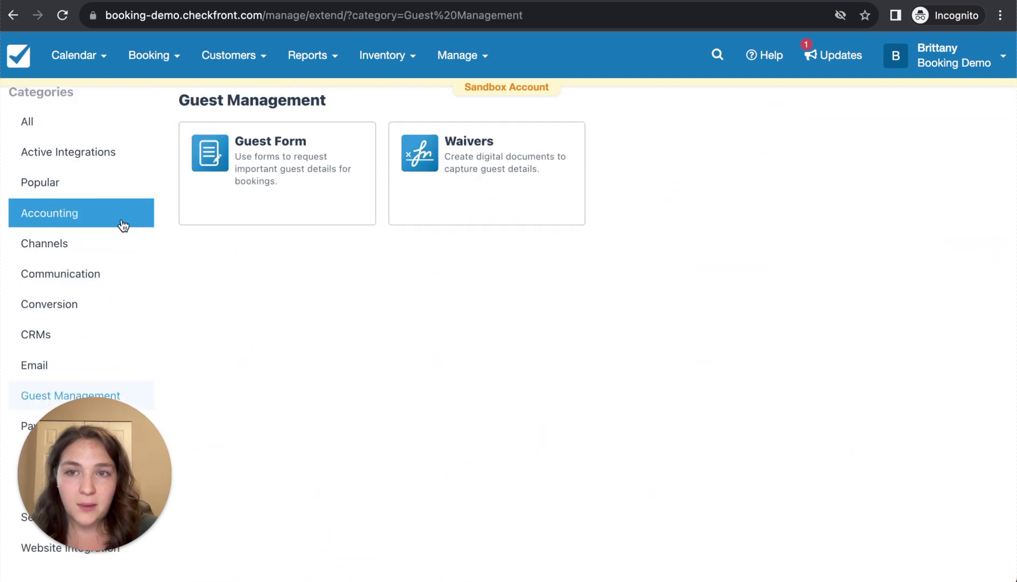
left_click(494, 161)
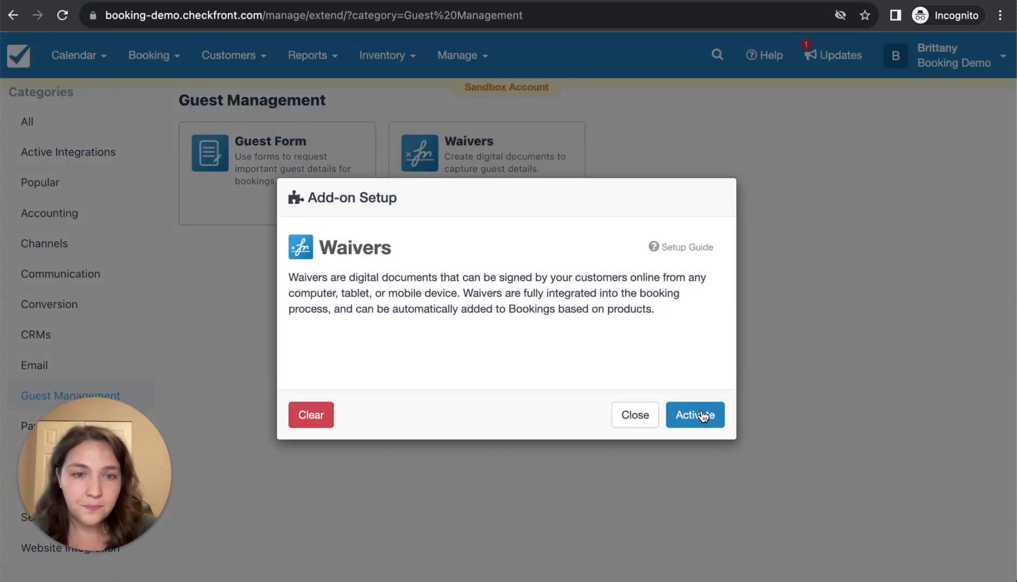
left_click(694, 409)
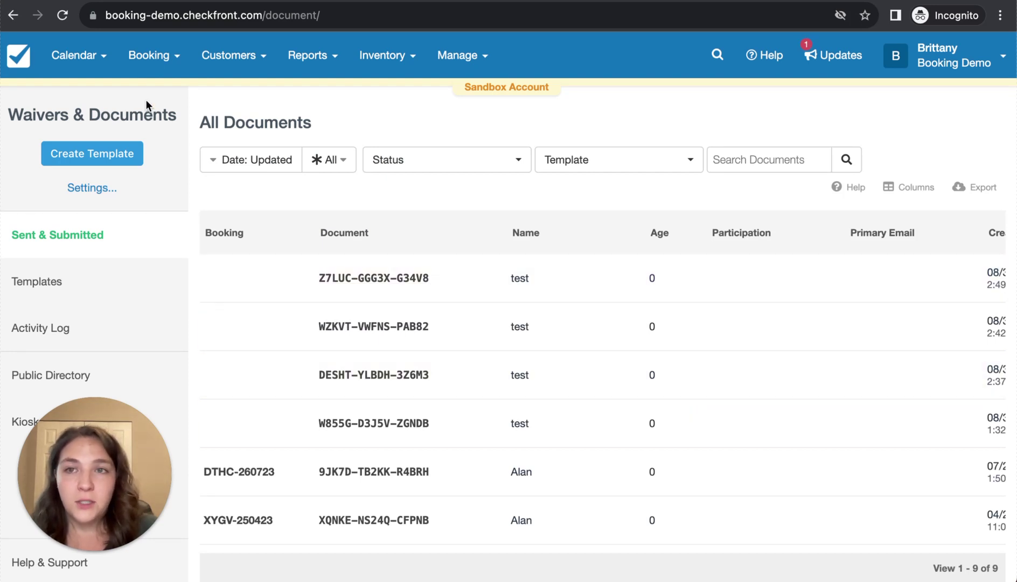
left_click(169, 56)
left_click(194, 220)
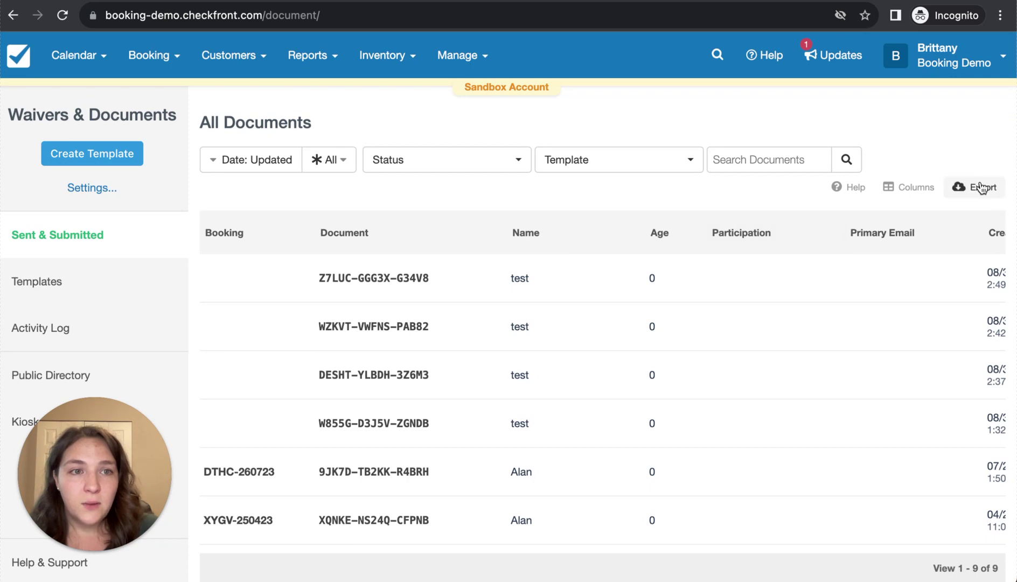
left_click(908, 189)
scroll(447, 311, "down", 3)
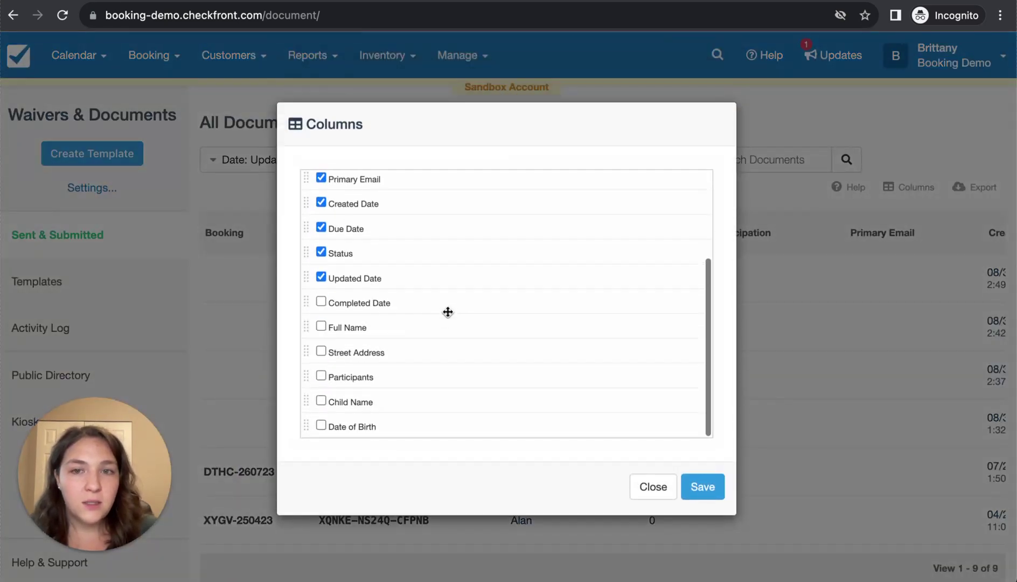
left_click(703, 493)
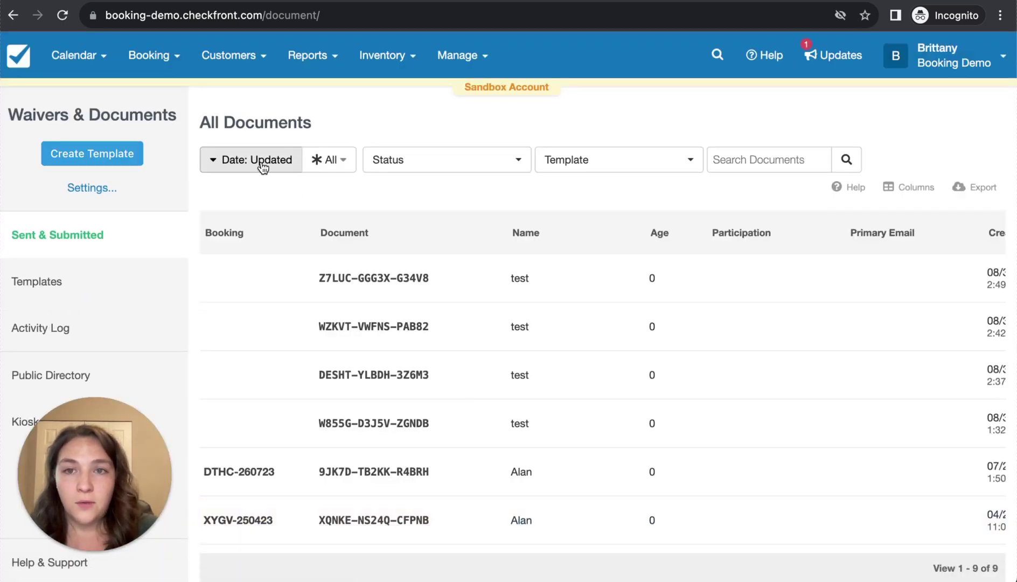
left_click(256, 165)
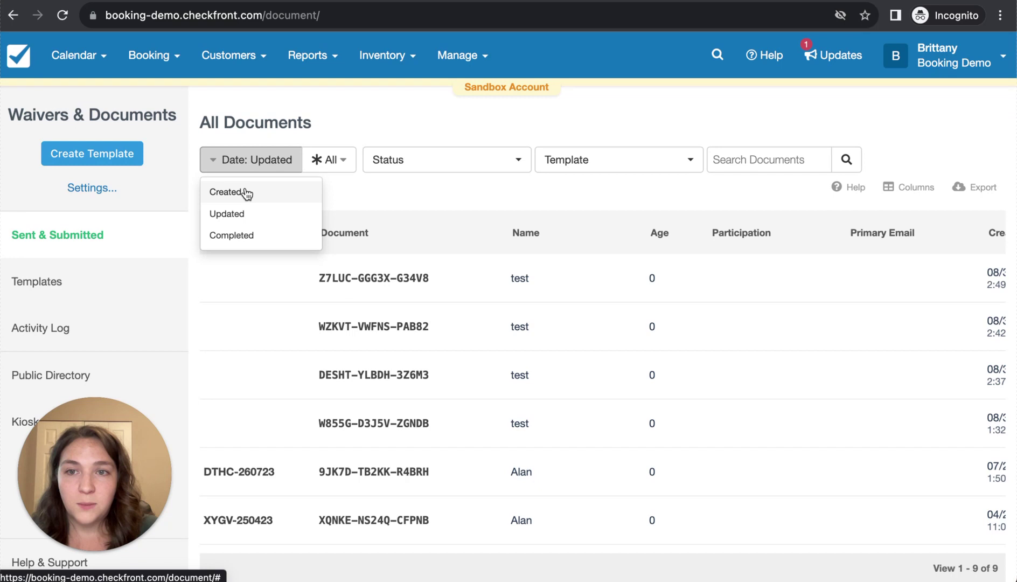
left_click(414, 165)
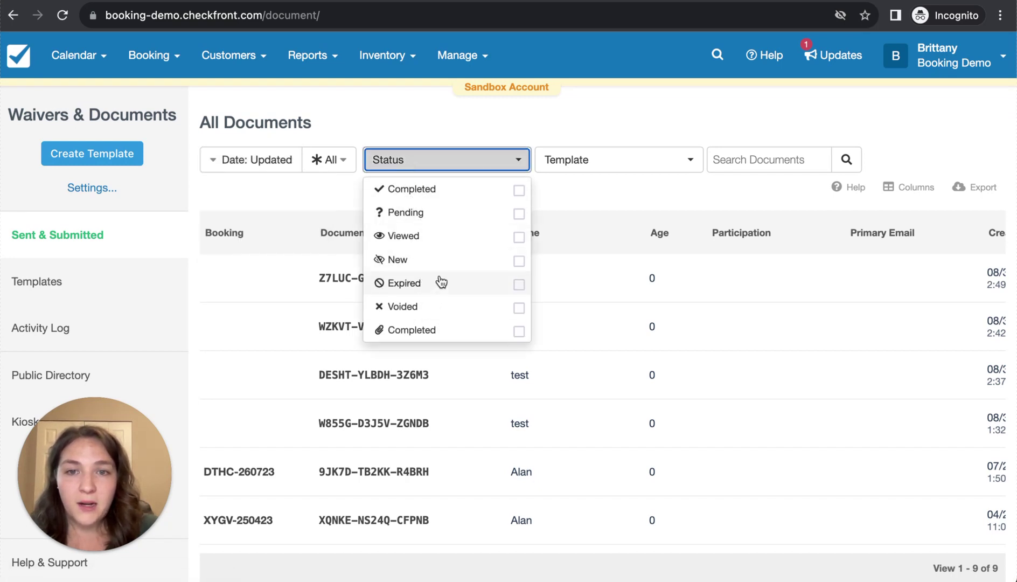
left_click(578, 163)
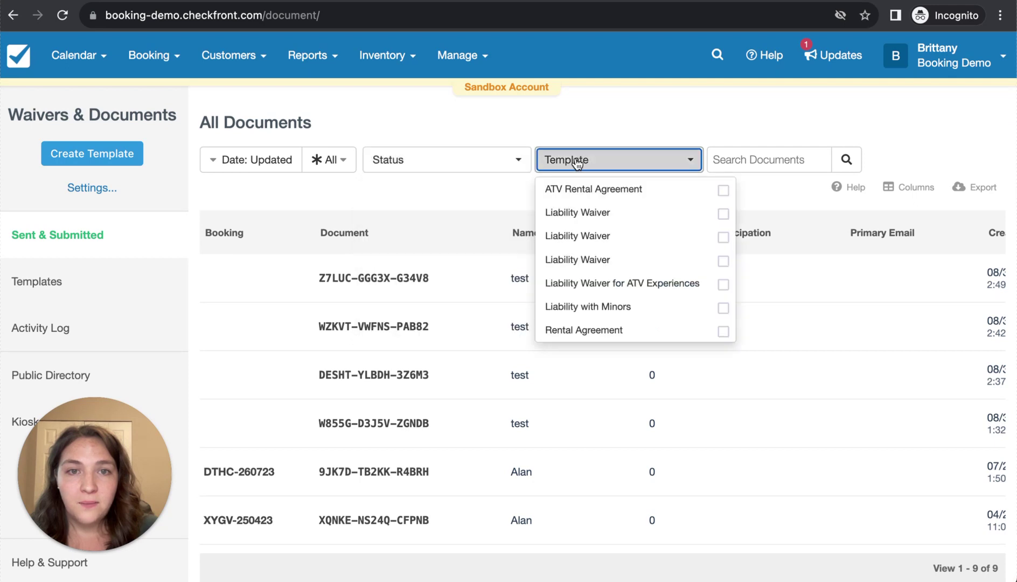
left_click(635, 106)
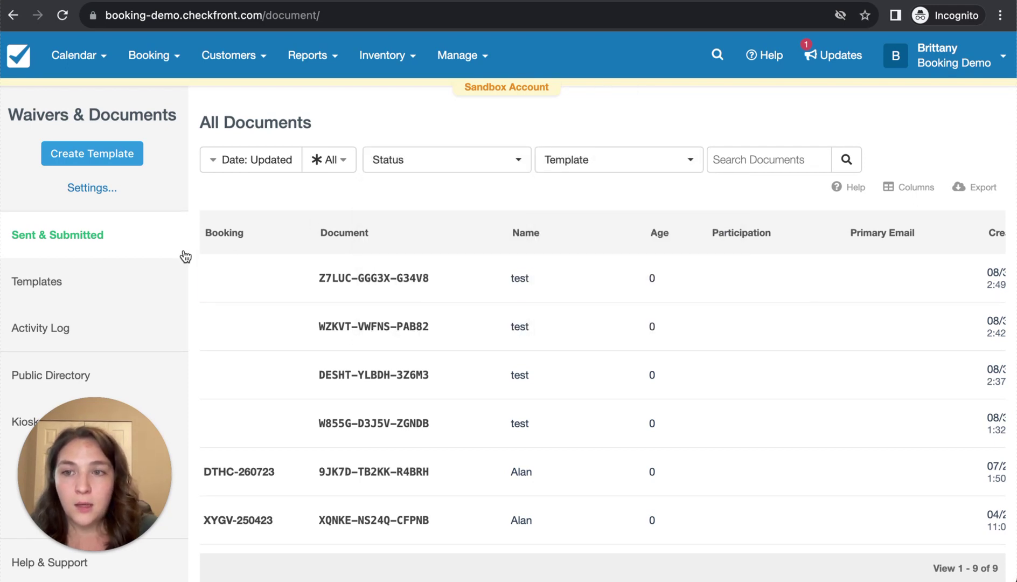
Step: View the kiosk directory URL and start signing the Liability Waiver
left_click_drag(111, 413, 133, 58)
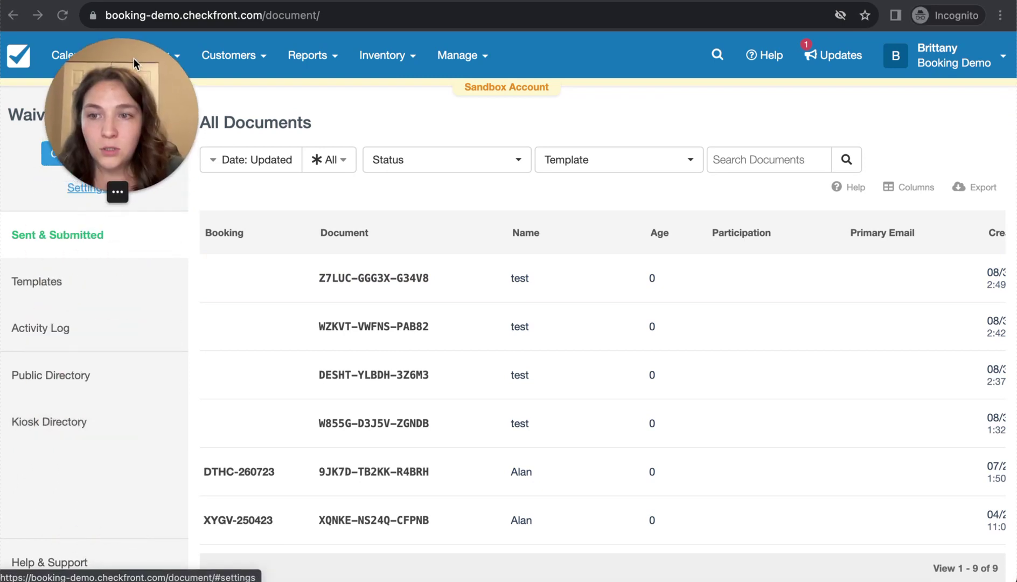
mouse_move(119, 115)
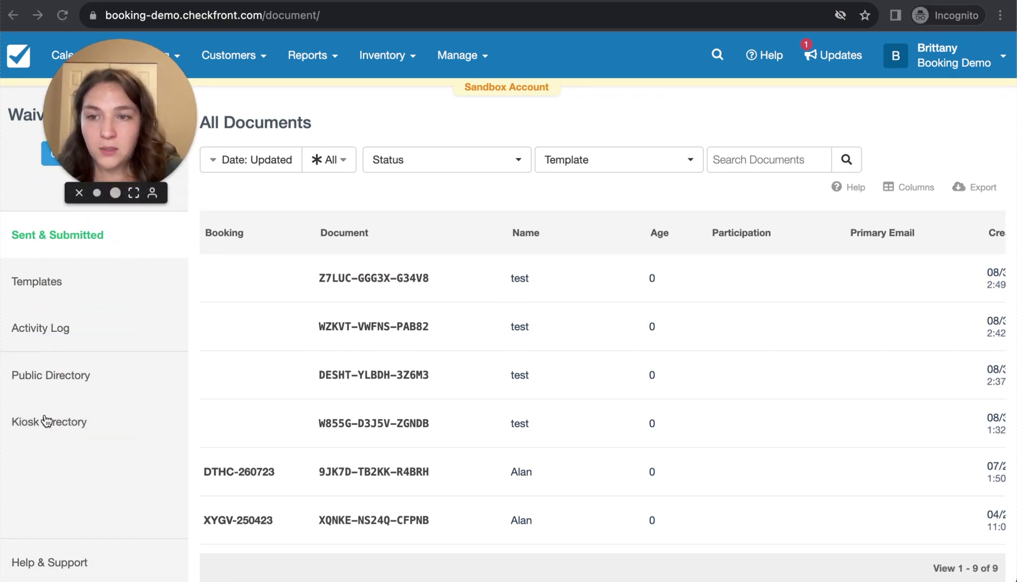
left_click_drag(156, 89, 111, 436)
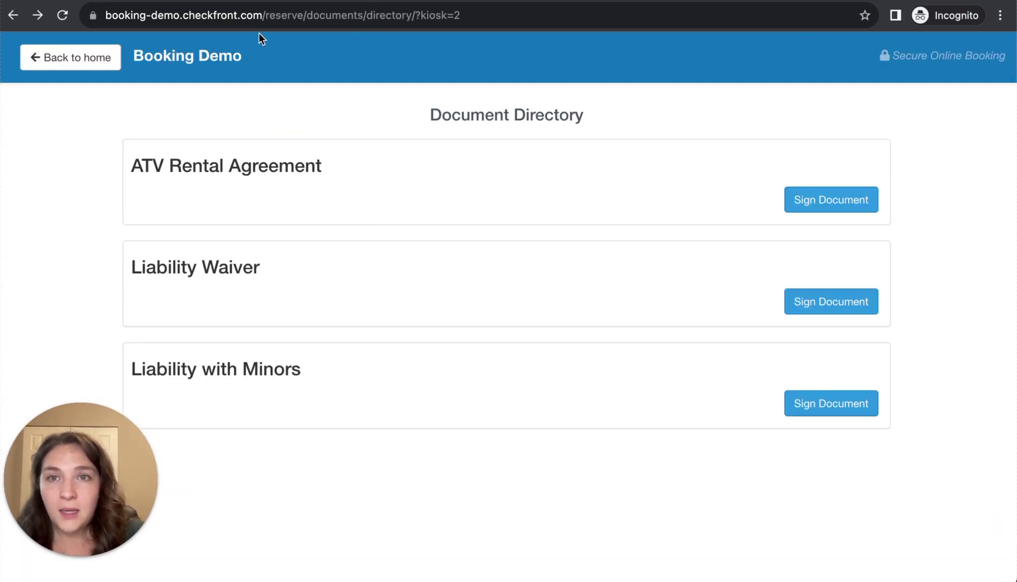
left_click(270, 17)
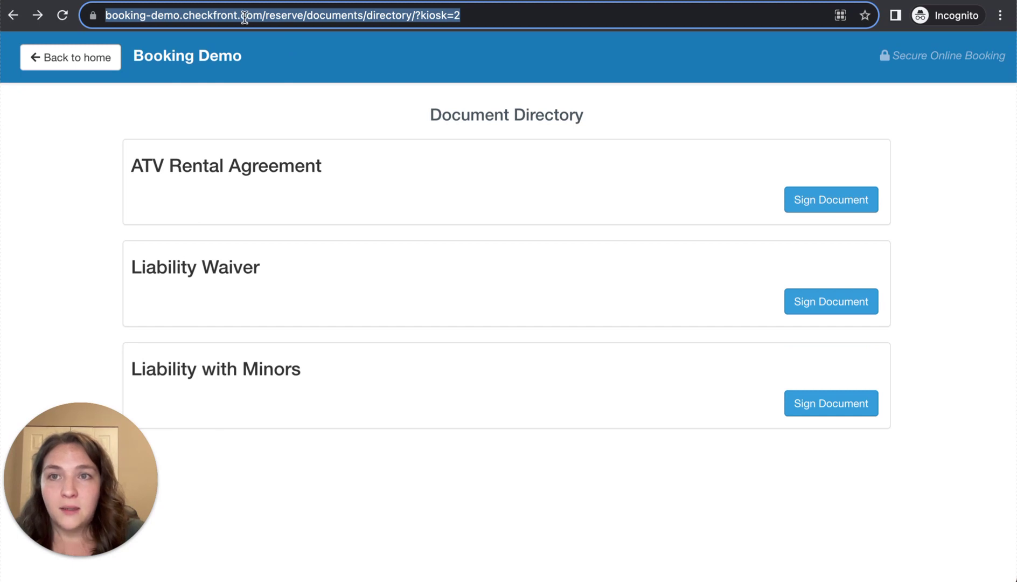
left_click(483, 15)
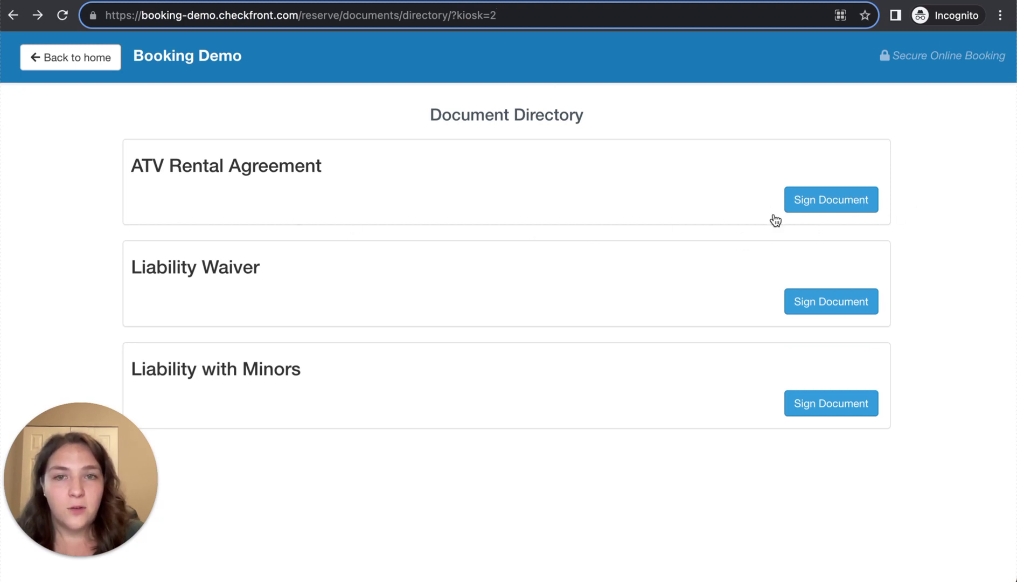
left_click(832, 301)
Step: Enter a full name and add a drawn test signature to the waiver
left_click(421, 343)
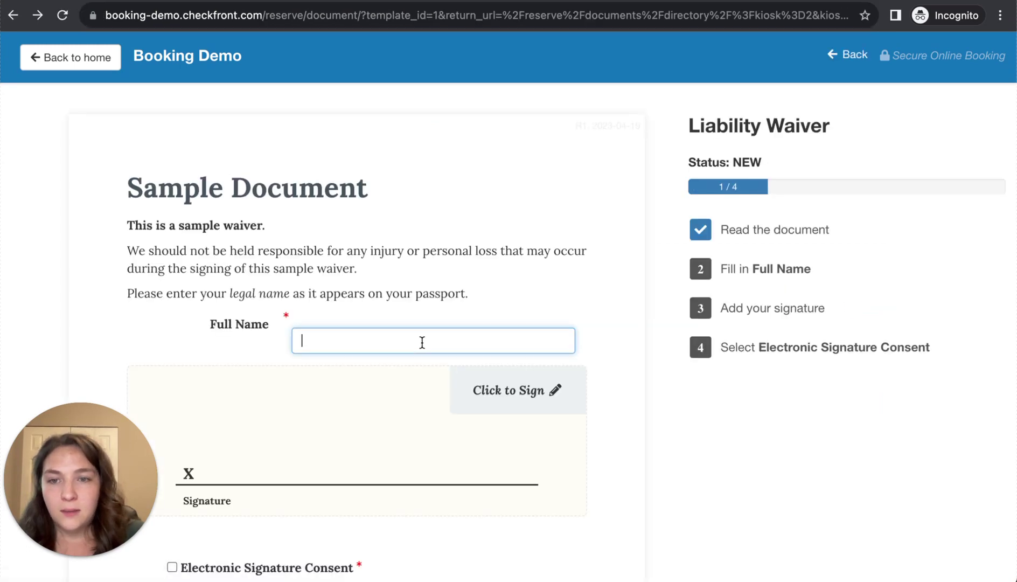
type("test")
left_click(279, 382)
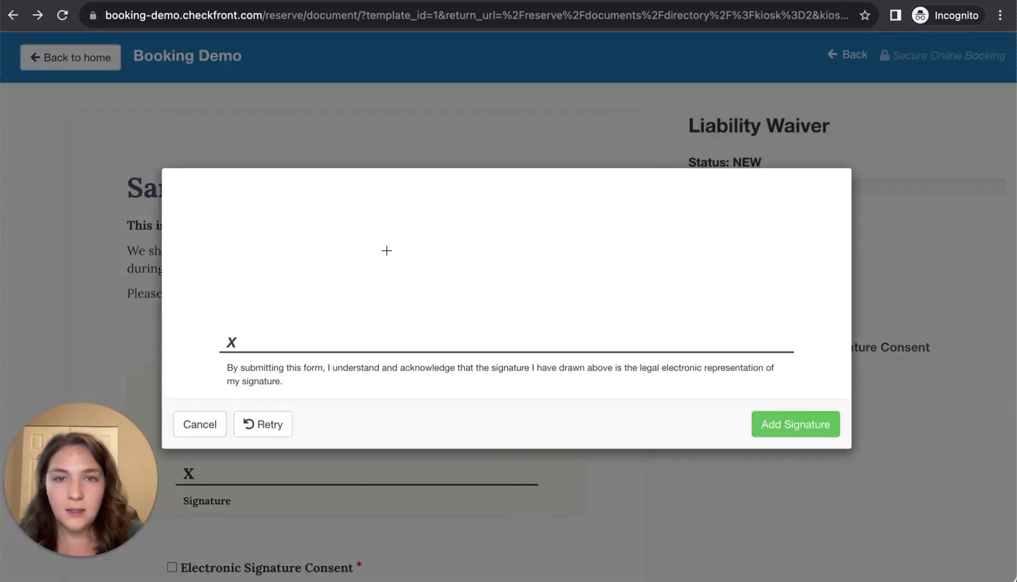
left_click_drag(377, 254, 695, 311)
left_click(816, 430)
Step: Give electronic signature consent and submit the signed waiver
left_click(302, 263)
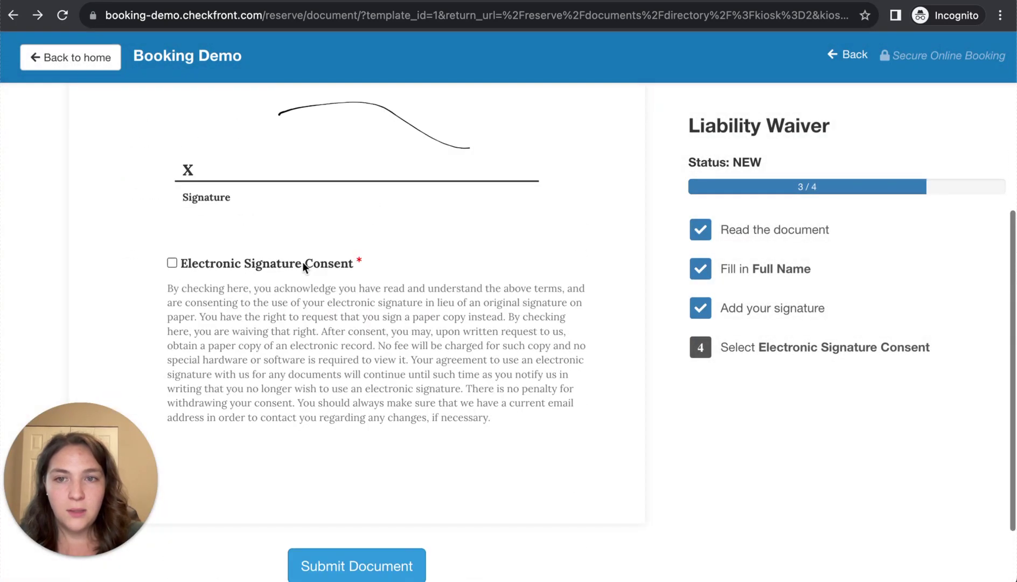
left_click(389, 561)
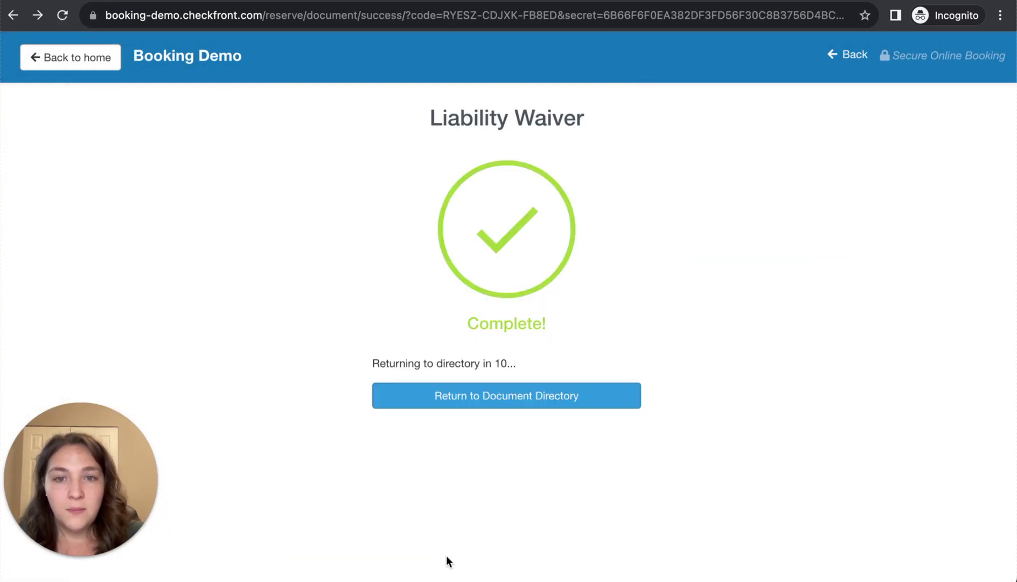
left_click_drag(519, 363, 377, 361)
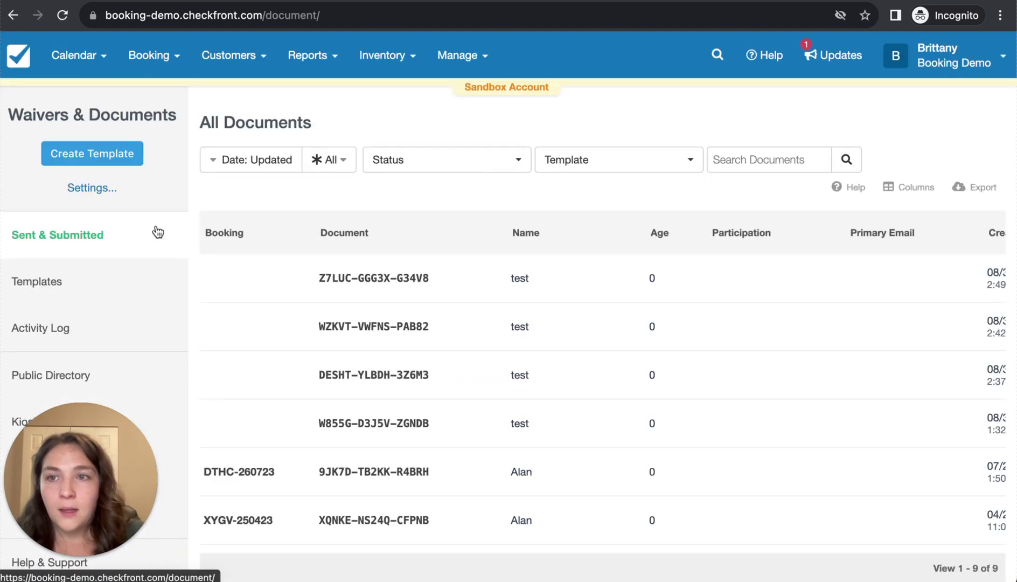
Step: Create a new waiver template titled 'Rental Agreement 2023'
left_click(83, 278)
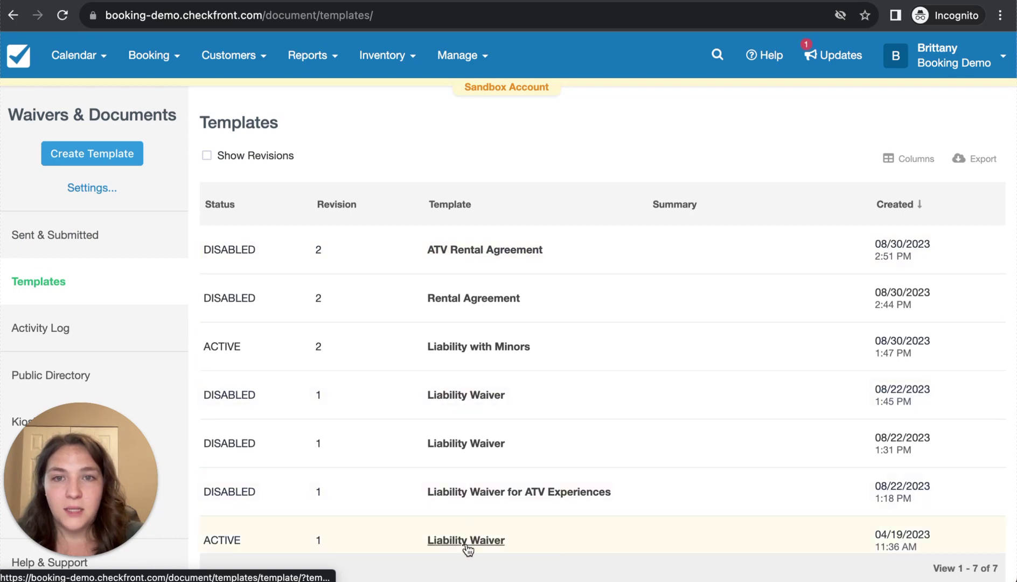
left_click(99, 153)
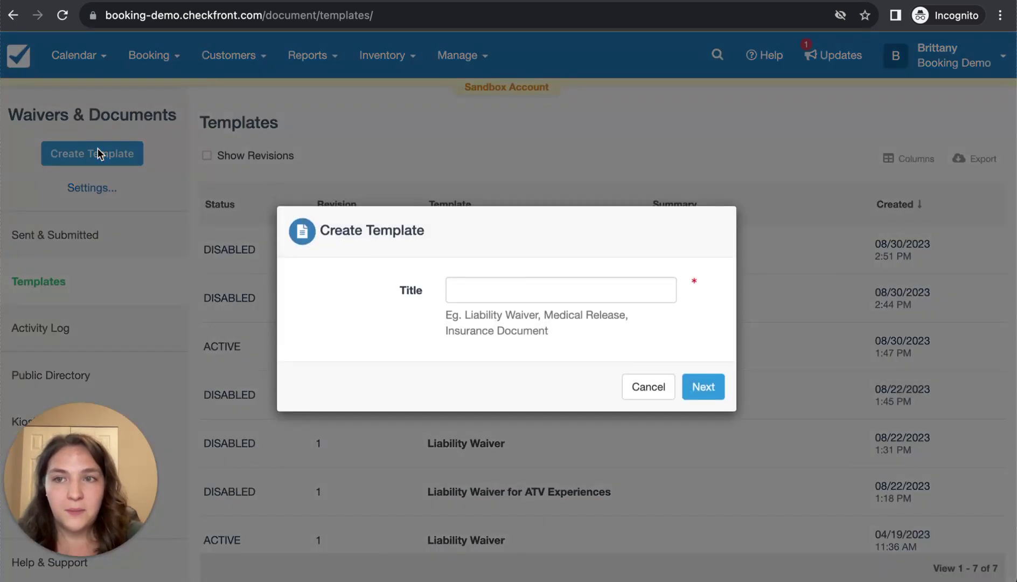
left_click(564, 280)
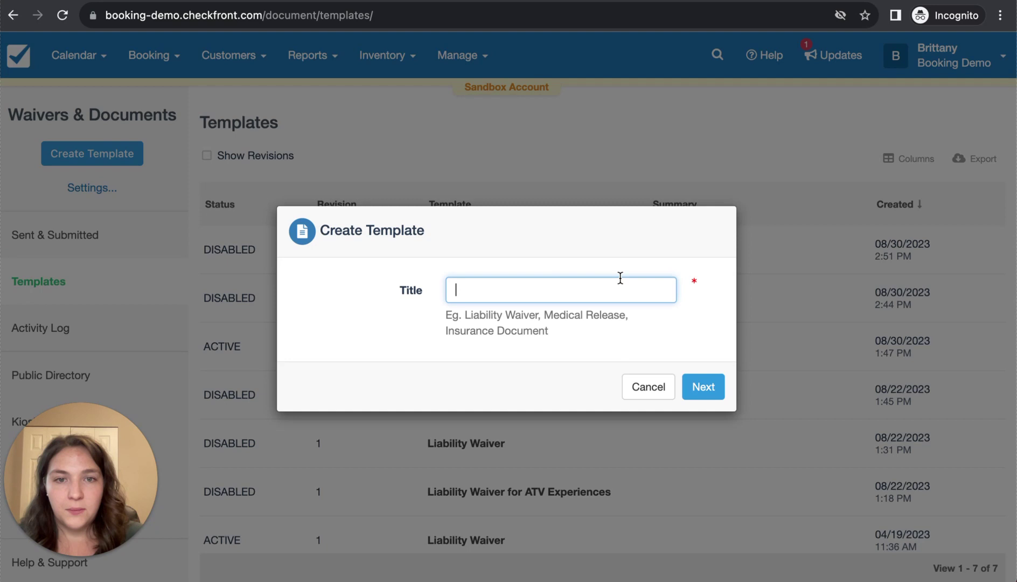
type("Rental")
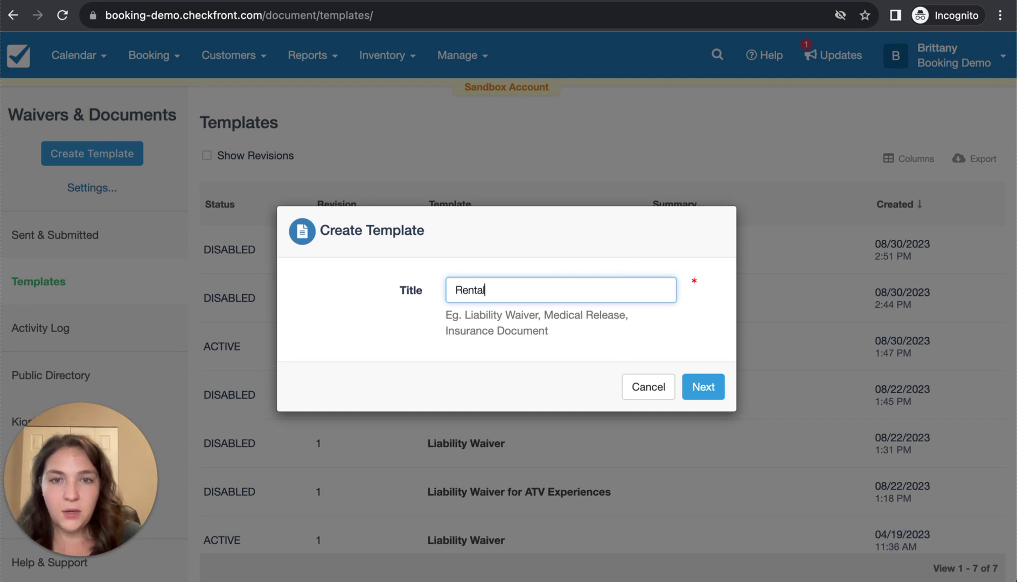
type(" Agreement")
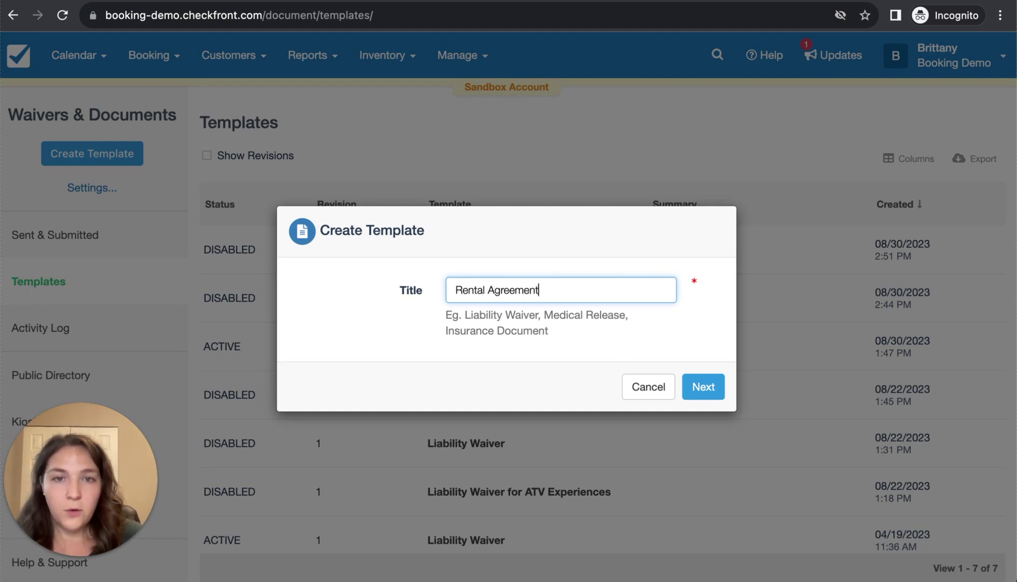
type(" 2023")
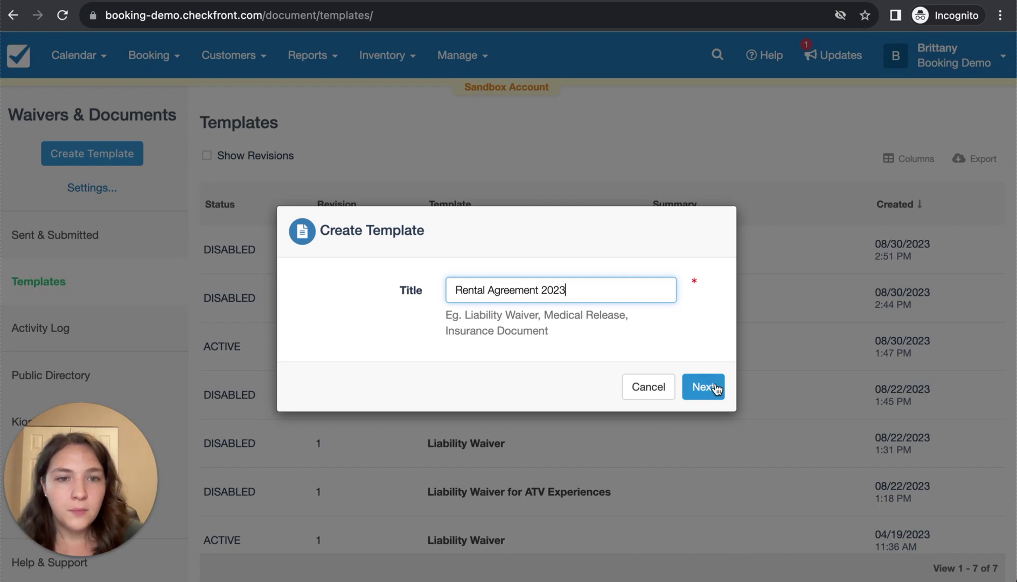
left_click(715, 389)
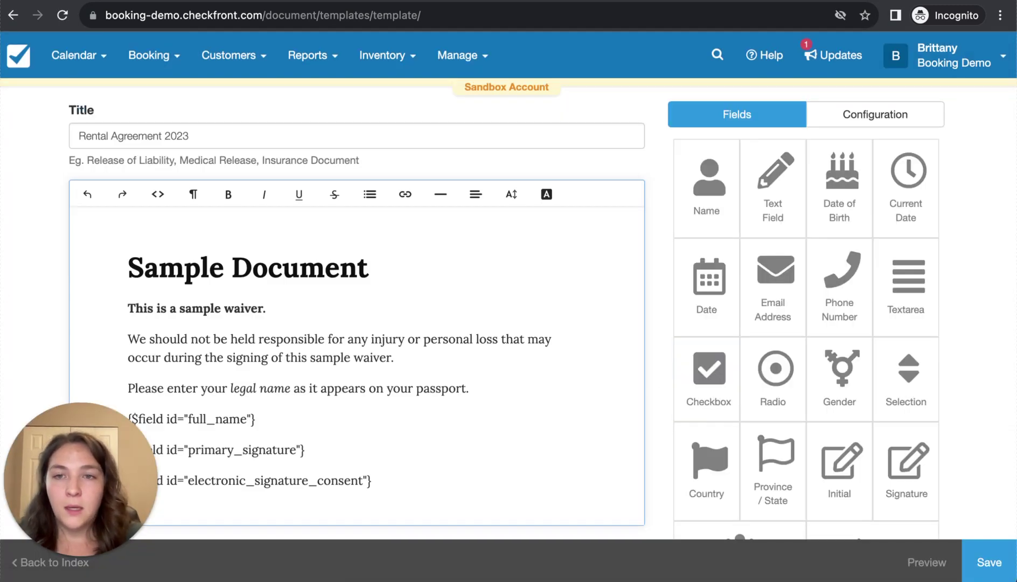
scroll(356, 303, "down", 1)
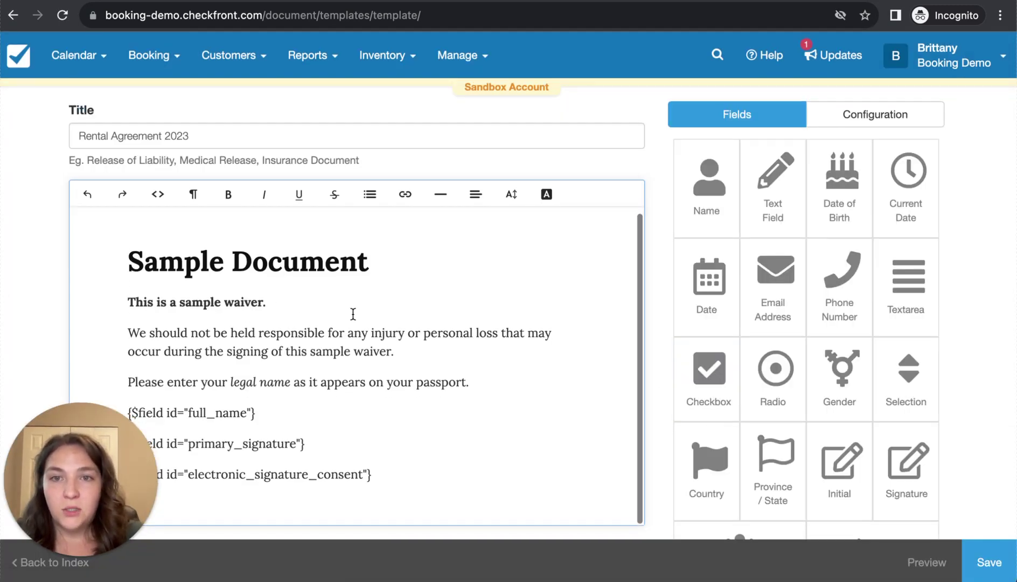
scroll(369, 289, "down", 1)
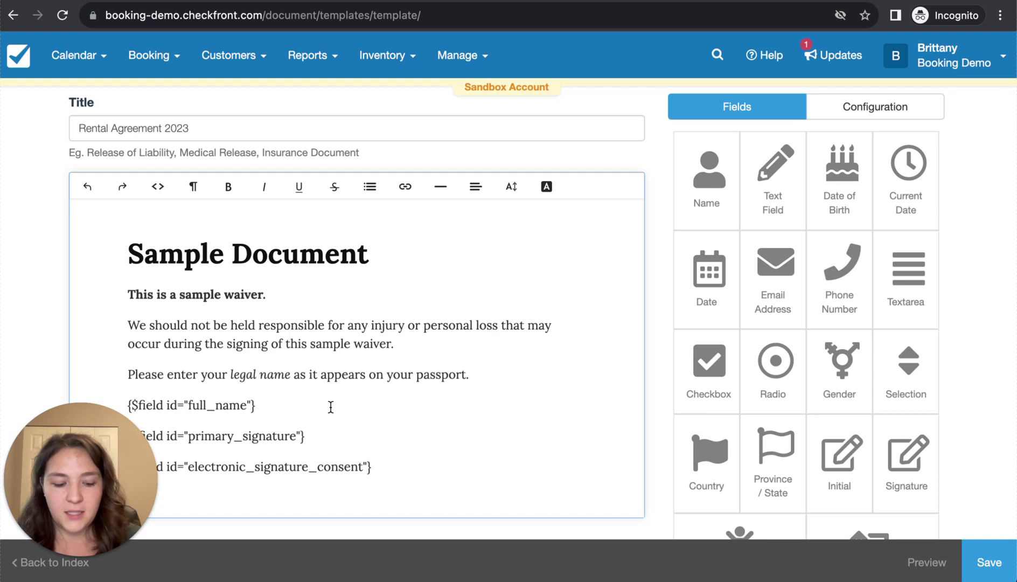
Step: Add a blank line after full_name and choose the Date of Birth field tile
key("Return")
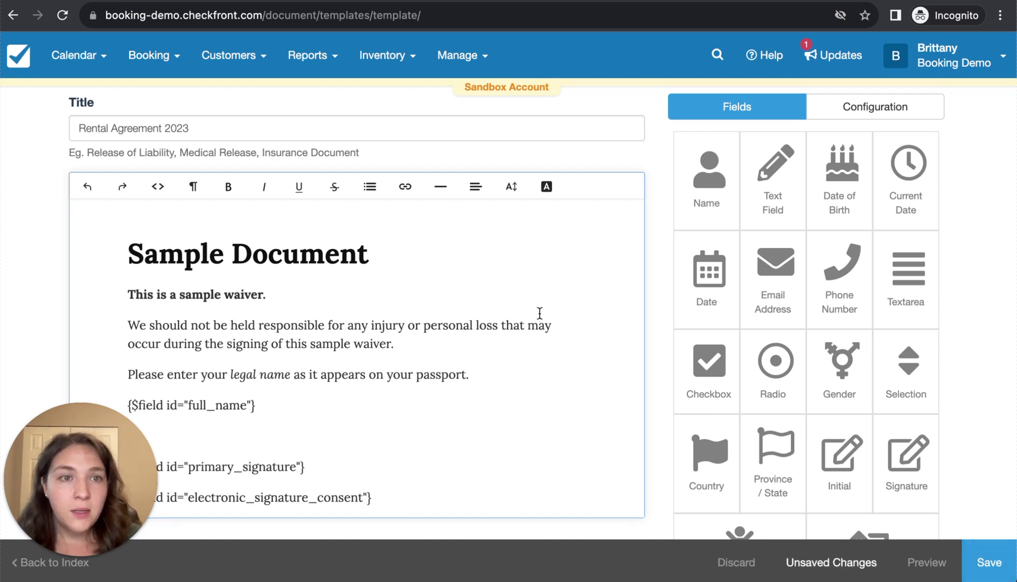
scroll(801, 449, "down", 2)
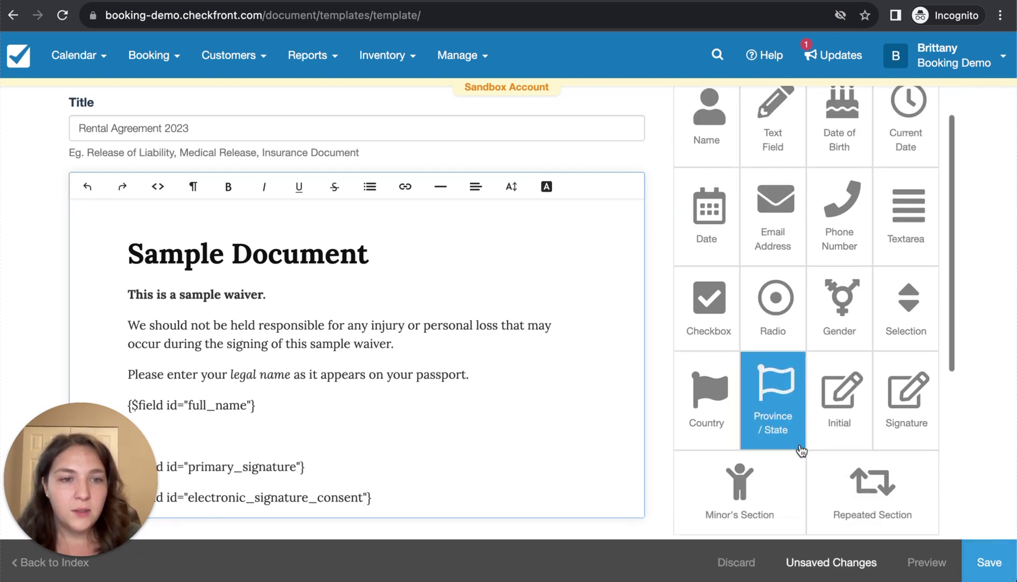
scroll(801, 451, "up", 2)
left_click(838, 188)
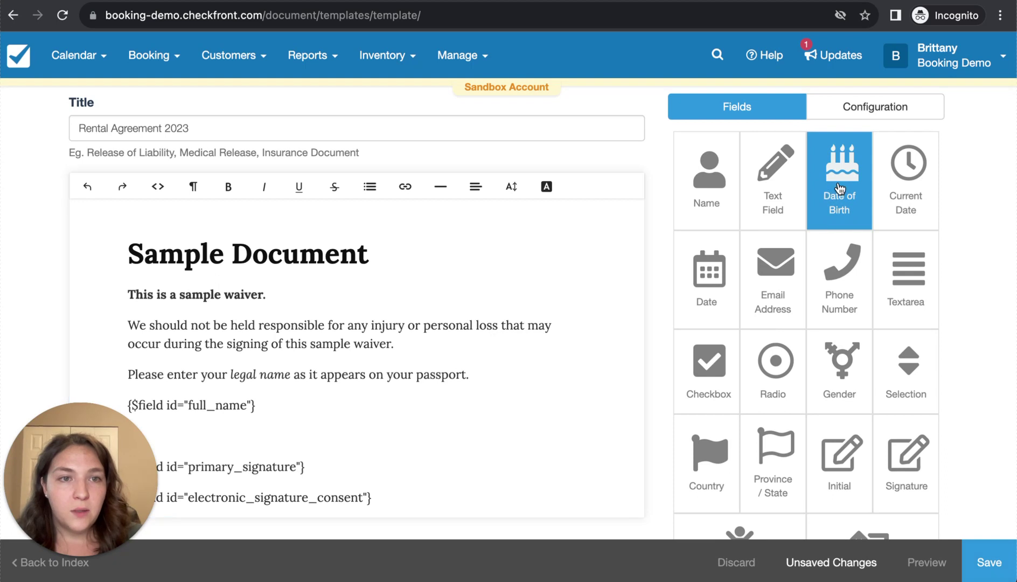
Step: Create a required Date of Birth field with ID date_of_birth
left_click(829, 155)
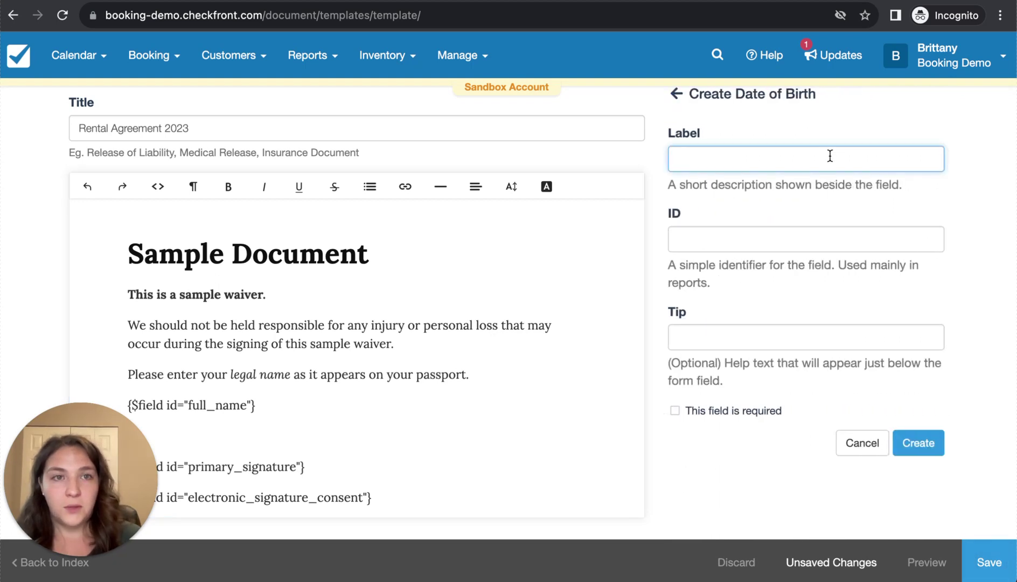
type("Date ")
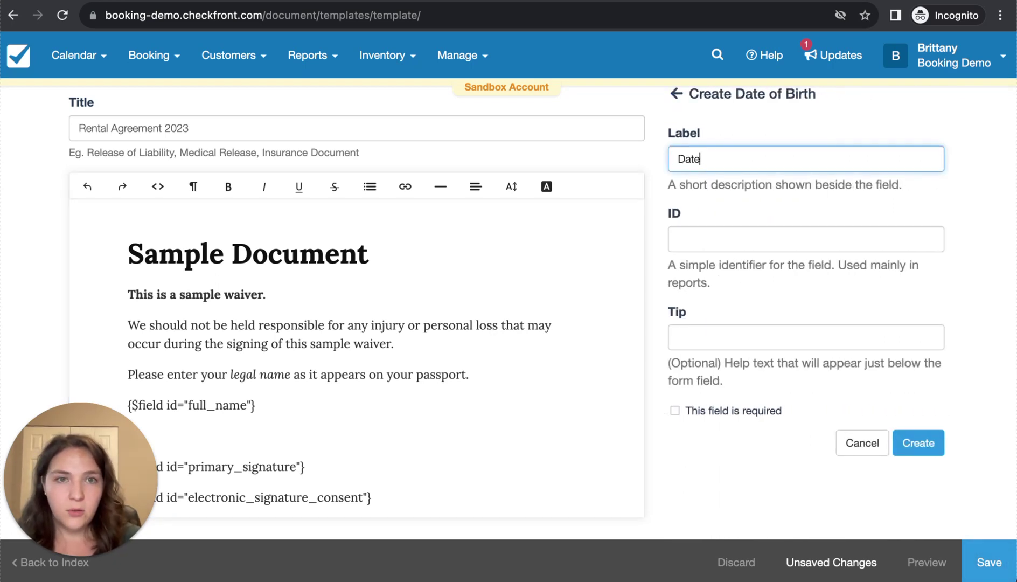
type("of Birth")
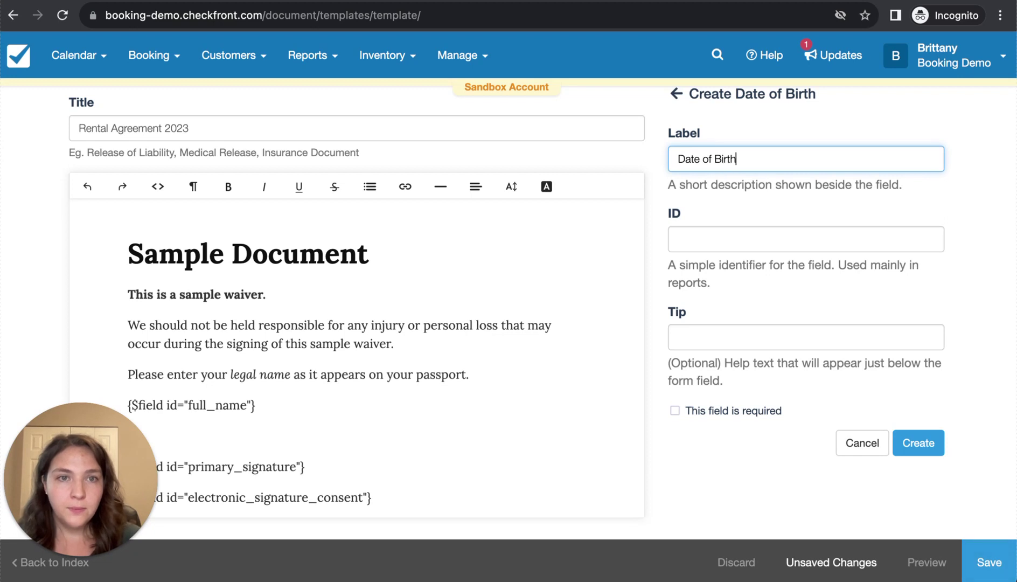
left_click(855, 229)
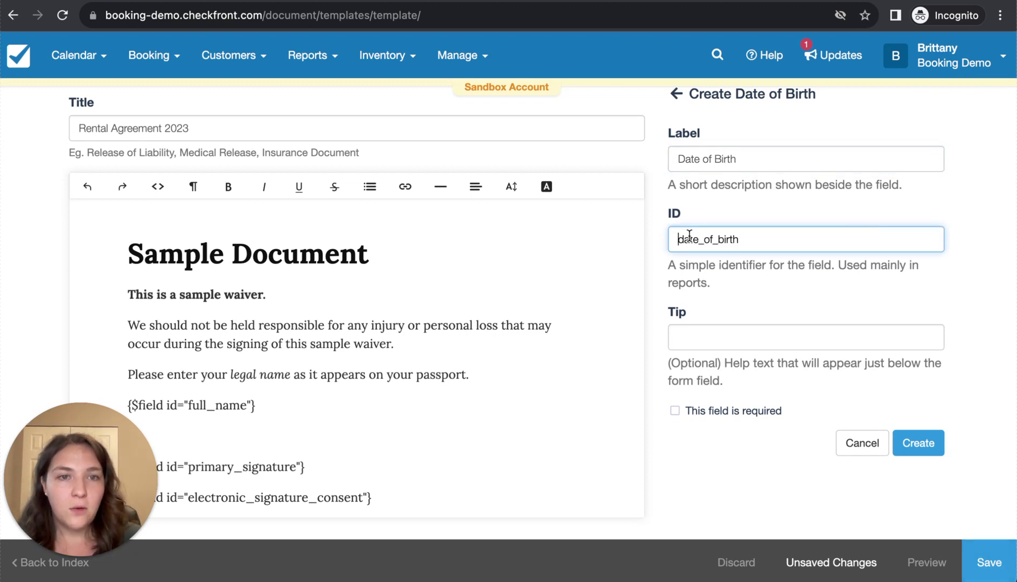
left_click(742, 330)
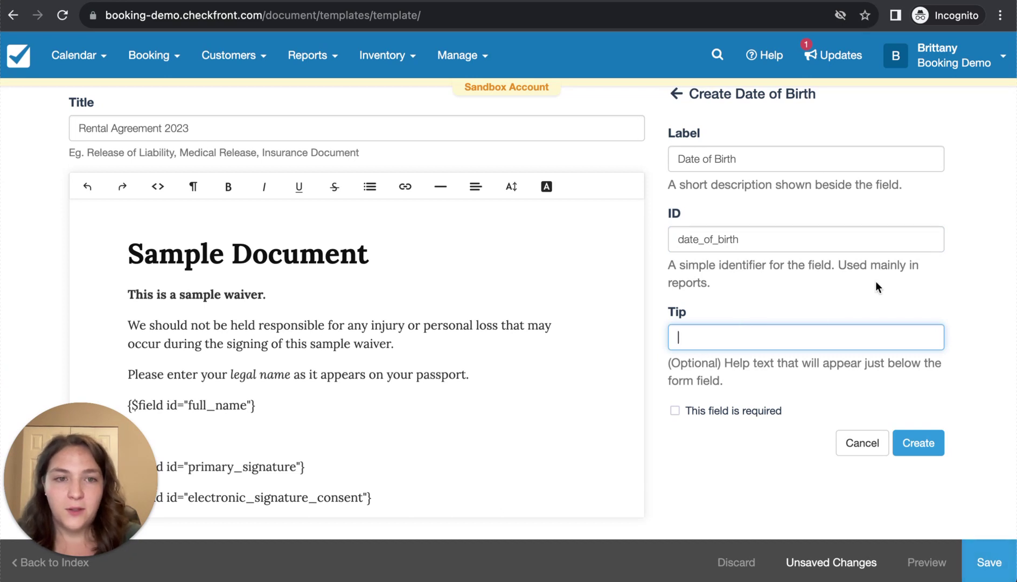
left_click(714, 413)
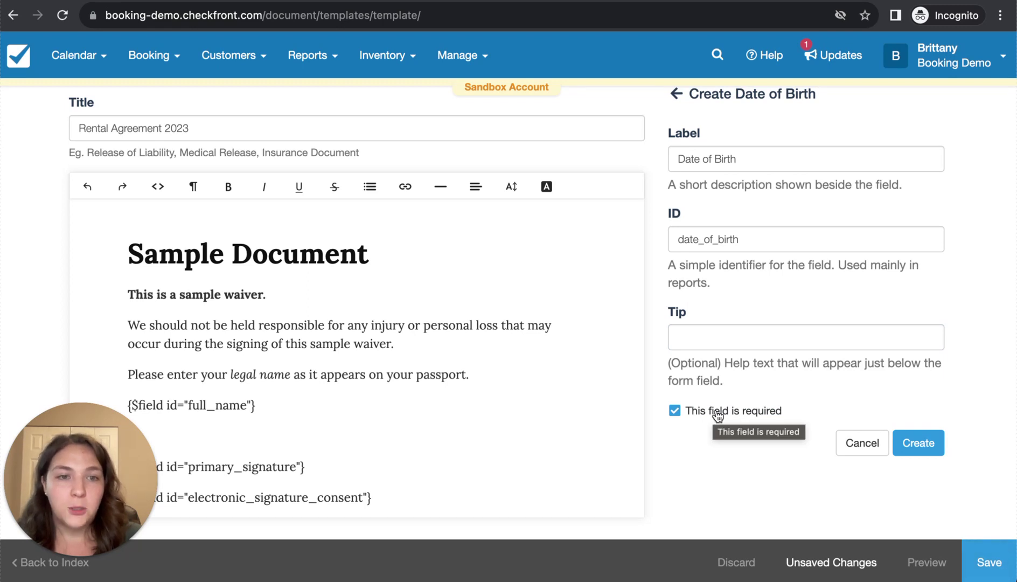
left_click(899, 443)
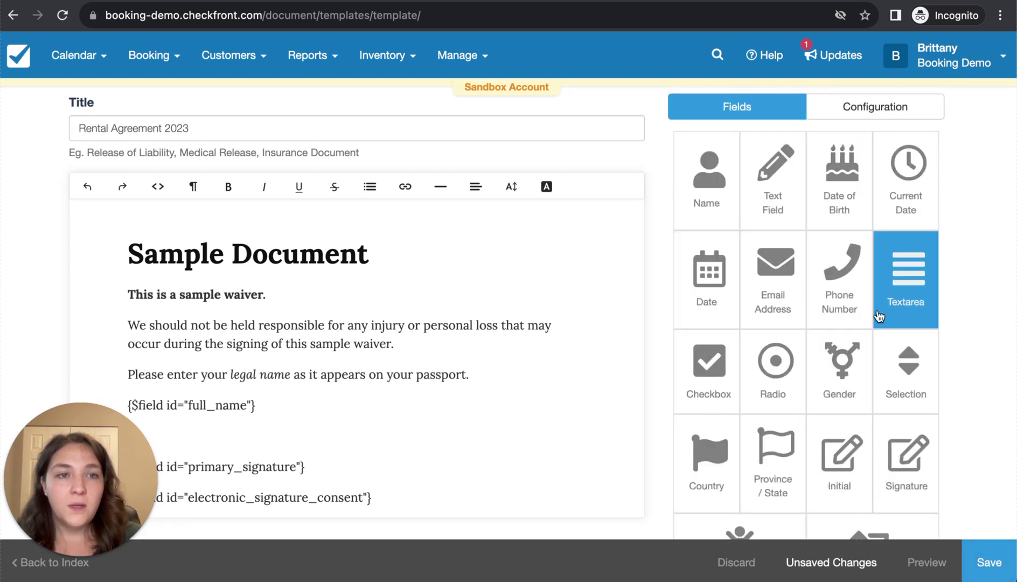
scroll(878, 316, "down", 2)
scroll(880, 313, "down", 2)
scroll(890, 310, "down", 2)
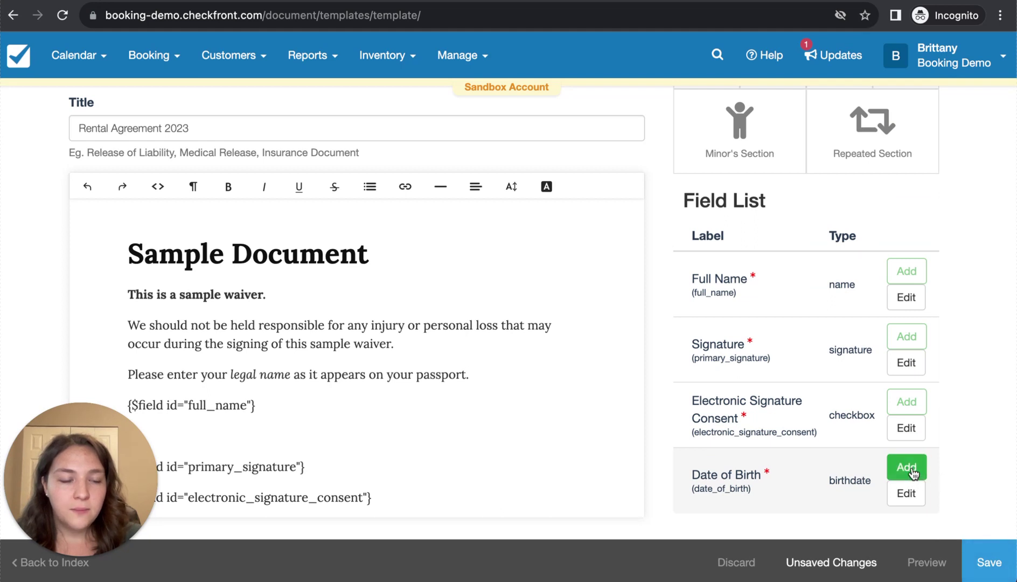
scroll(350, 398, "down", 1)
scroll(354, 379, "down", 1)
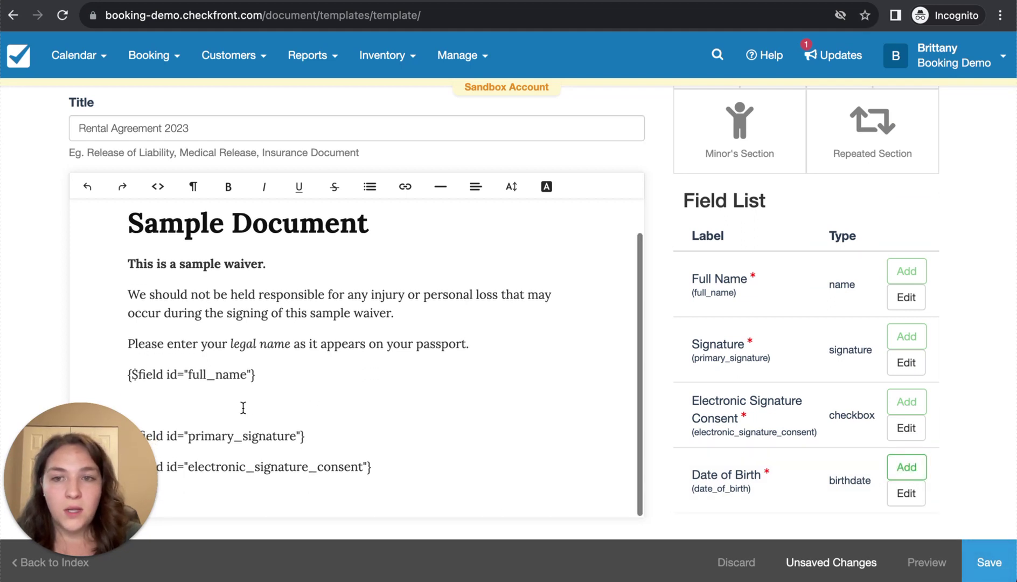
Step: Insert the date_of_birth field on its own line below full_name, removing the extra blank line
left_click(277, 374)
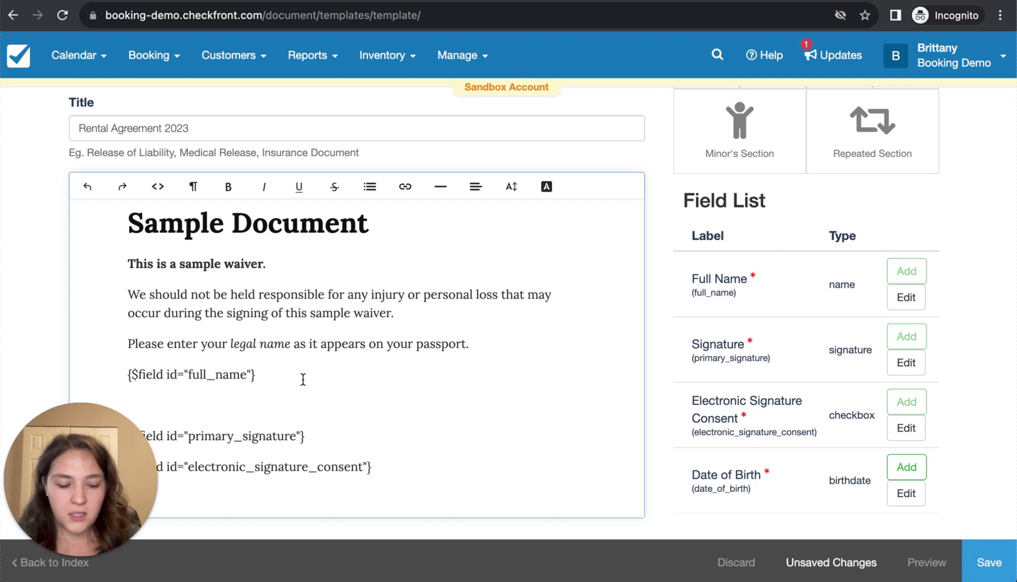
key("Return")
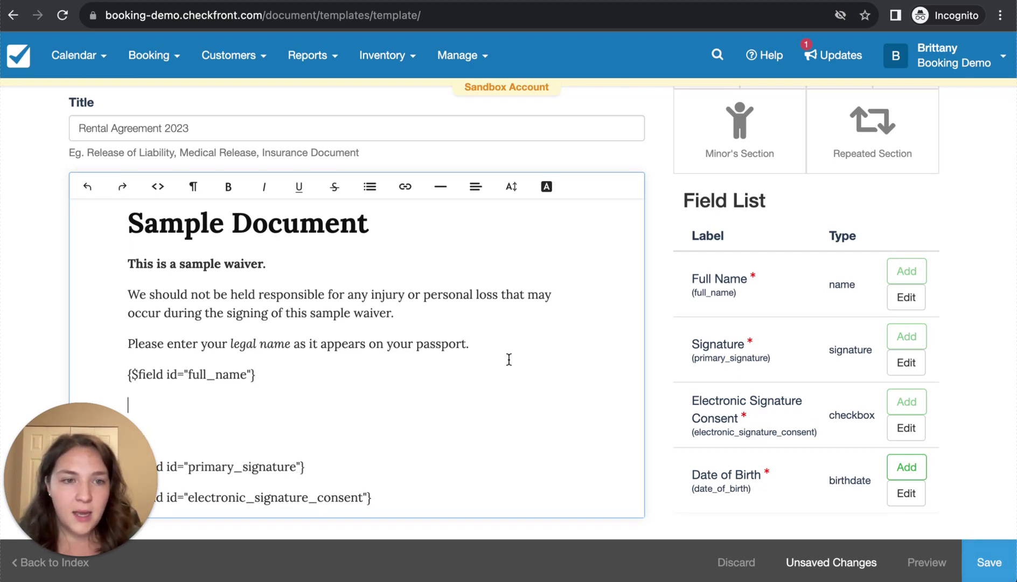
left_click(907, 467)
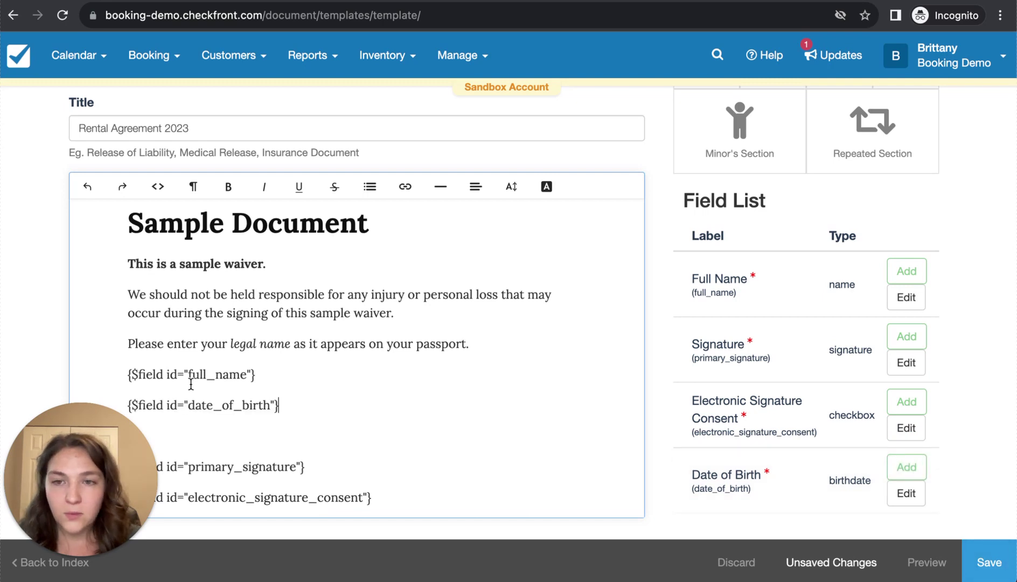
scroll(309, 411, "down", 1)
key("Down")
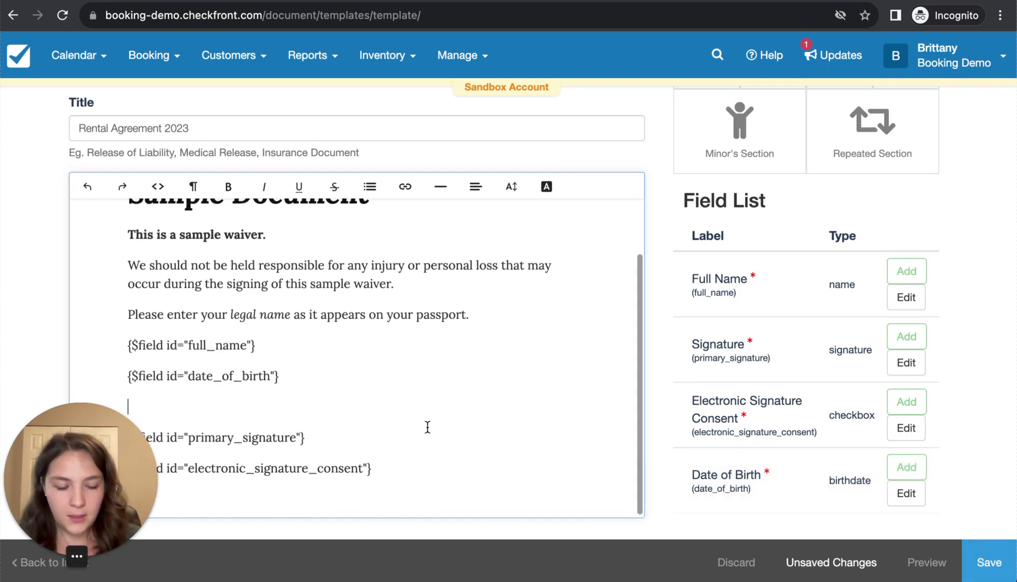
key("BackSpace")
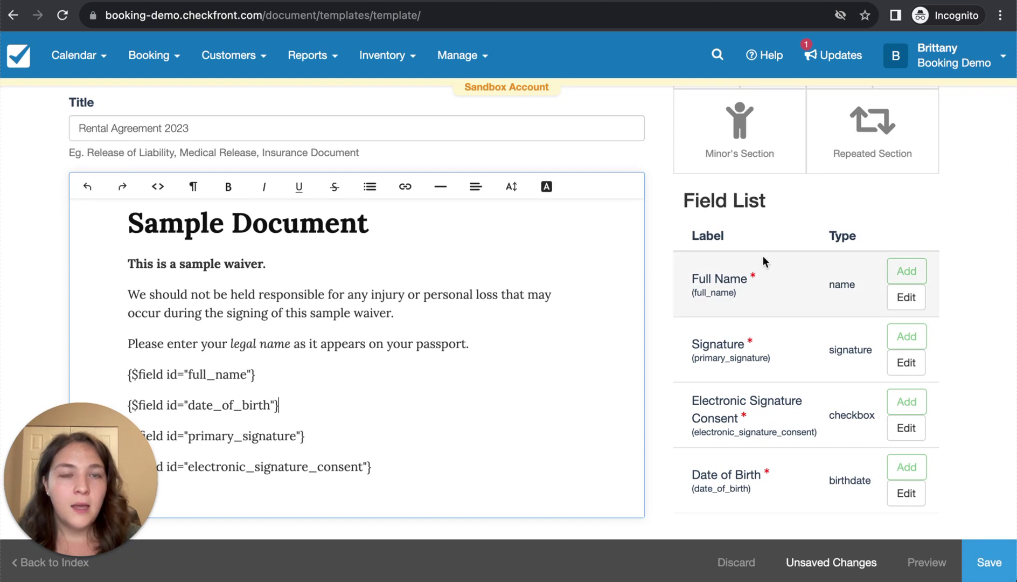
scroll(763, 257, "up", 3)
scroll(771, 263, "up", 2)
scroll(779, 267, "up", 1)
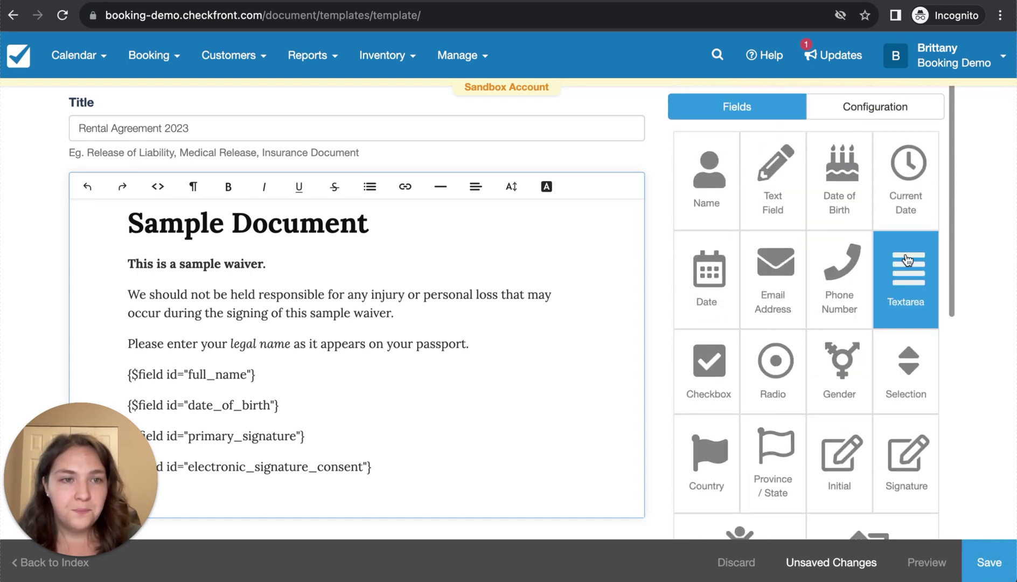
scroll(899, 279, "down", 1)
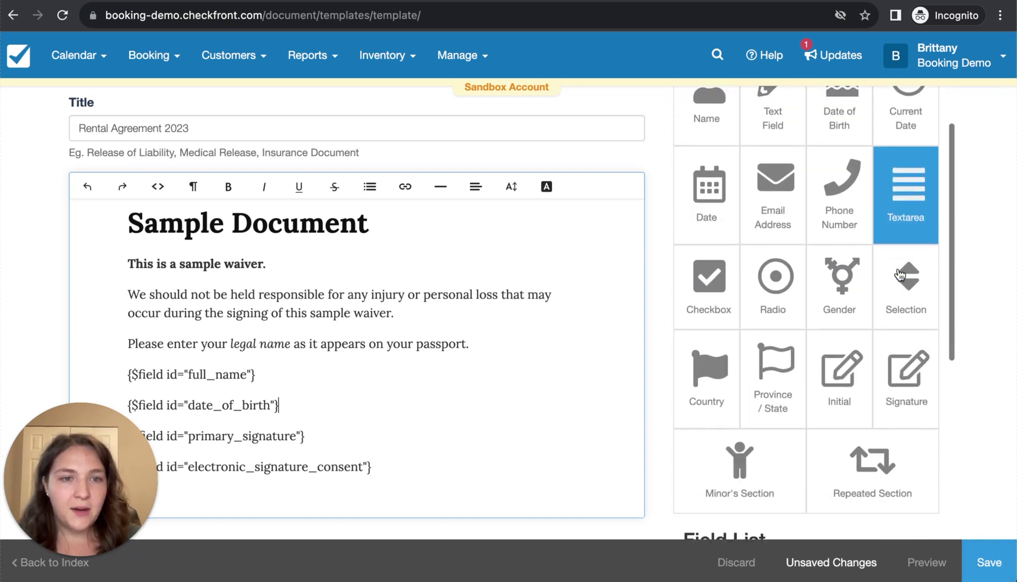
scroll(817, 239, "down", 1)
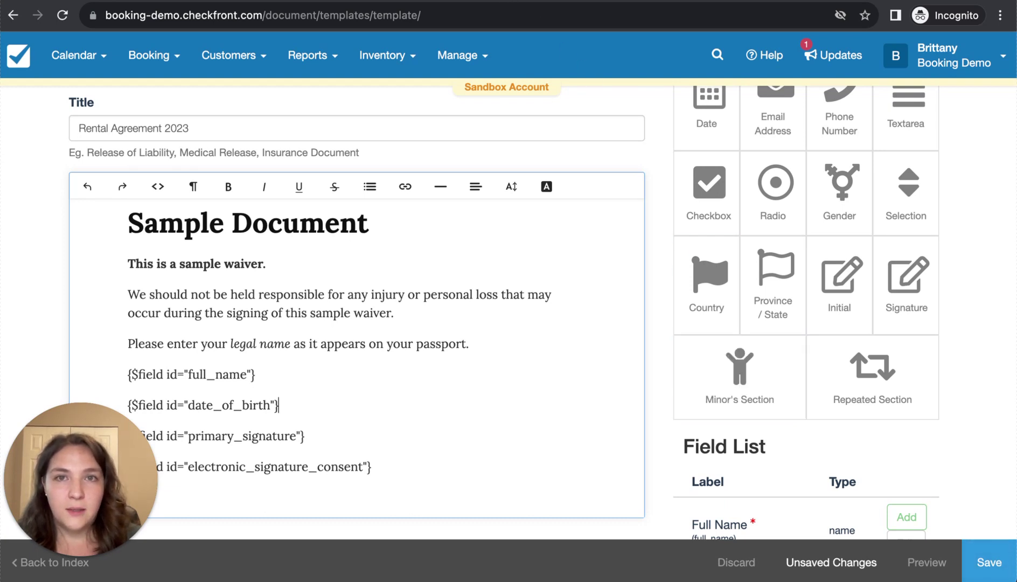
scroll(479, 206, "up", 3)
scroll(472, 208, "up", 2)
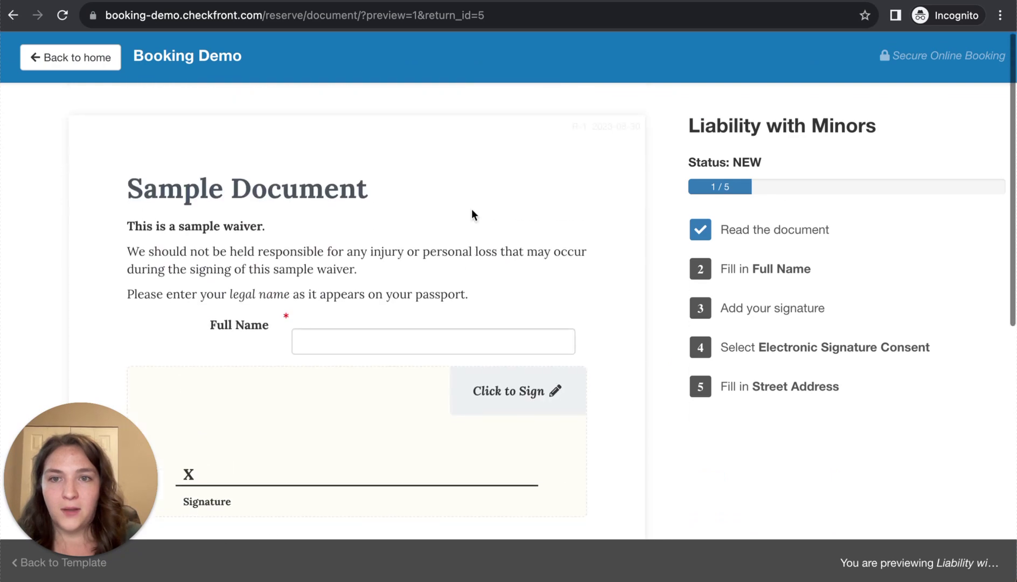
scroll(471, 208, "down", 10)
Step: In the preview, choose minors as participants and show forms for three minors
left_click(335, 337)
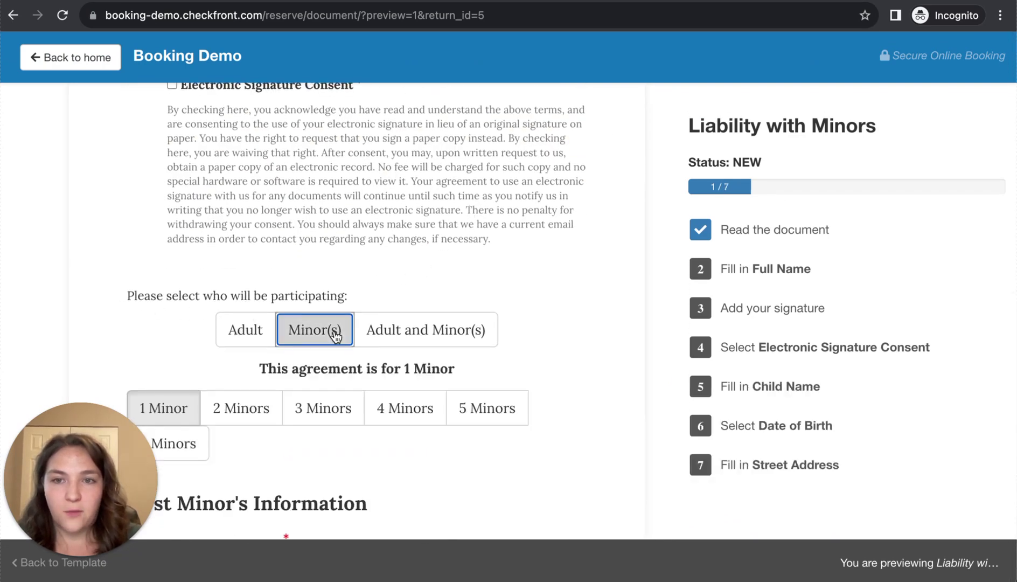
scroll(334, 335, "down", 2)
scroll(270, 370, "down", 2)
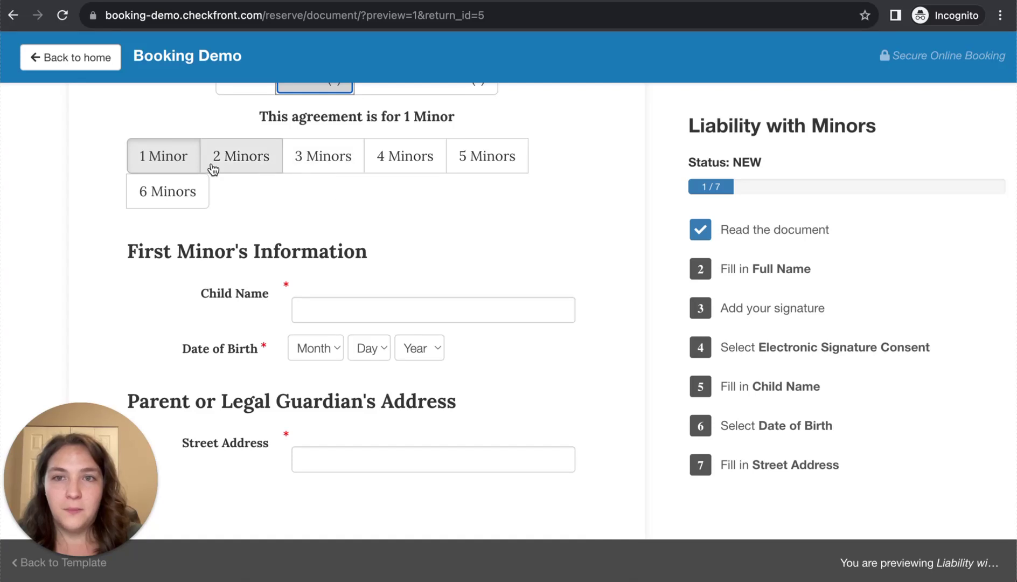
left_click(315, 171)
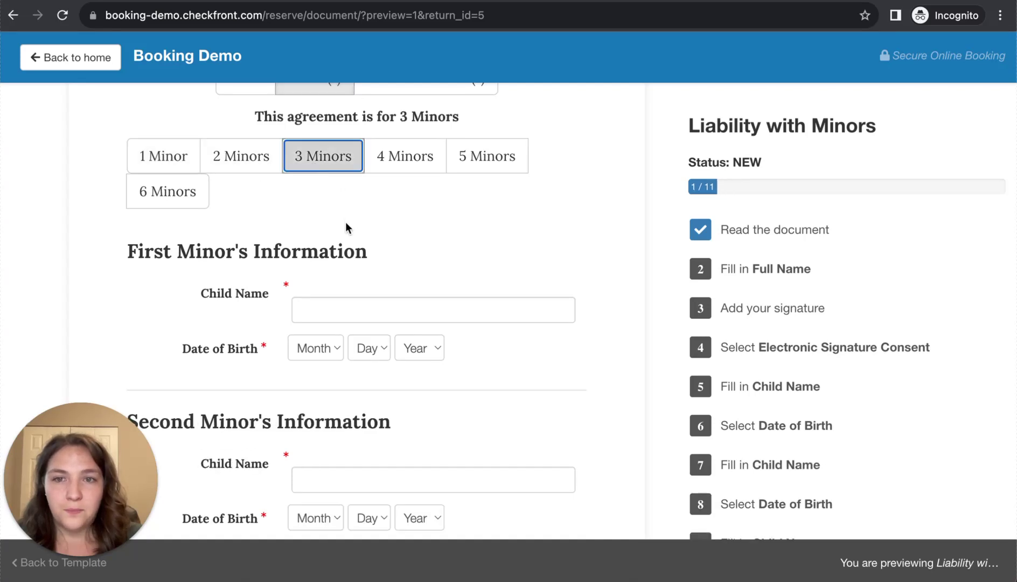
scroll(342, 215, "down", 3)
scroll(318, 283, "down", 2)
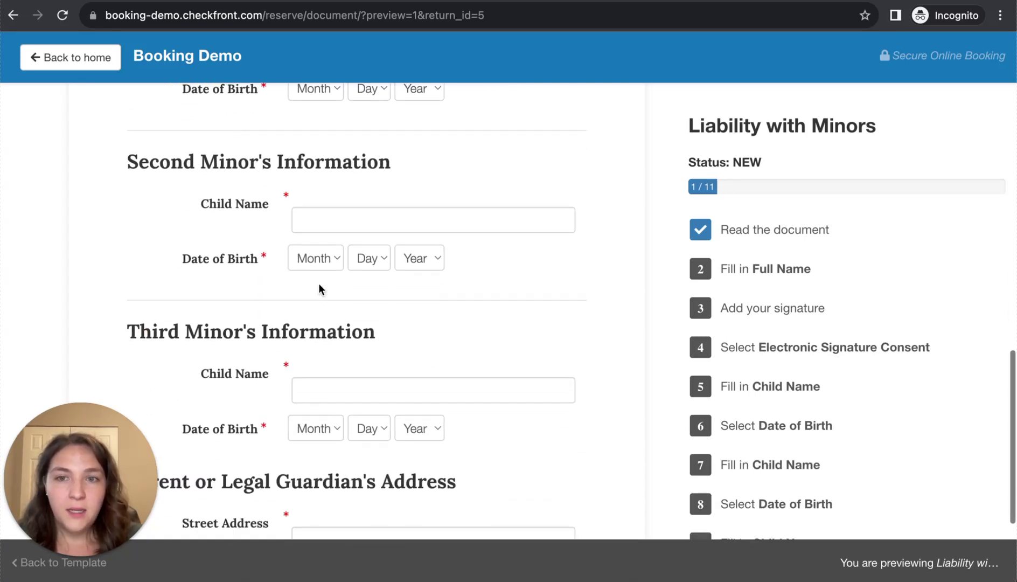
scroll(340, 313, "down", 2)
scroll(374, 406, "down", 1)
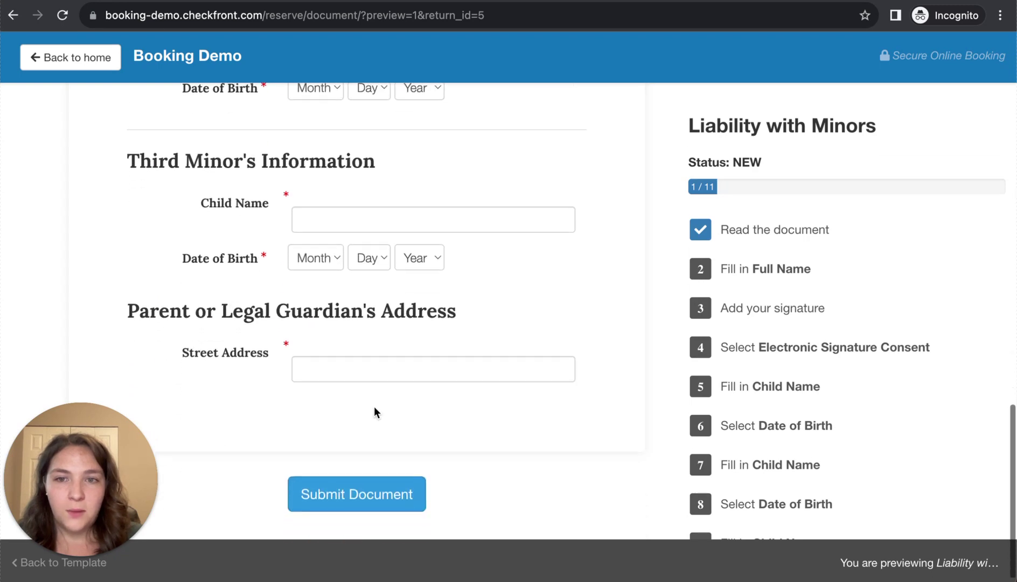
scroll(374, 401, "up", 5)
scroll(377, 397, "up", 8)
scroll(377, 399, "up", 3)
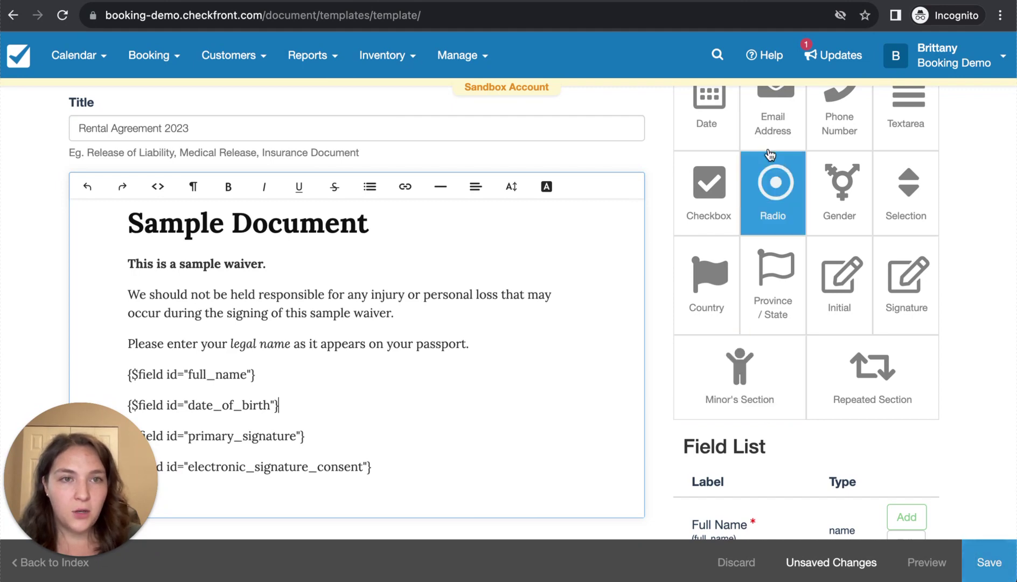
scroll(883, 314, "down", 2)
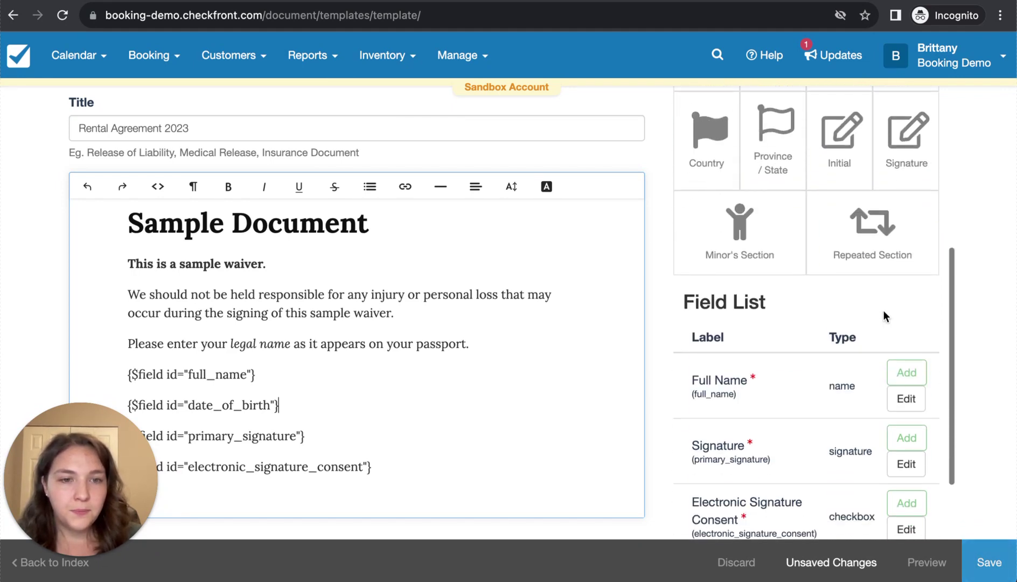
scroll(882, 313, "down", 2)
scroll(883, 314, "up", 5)
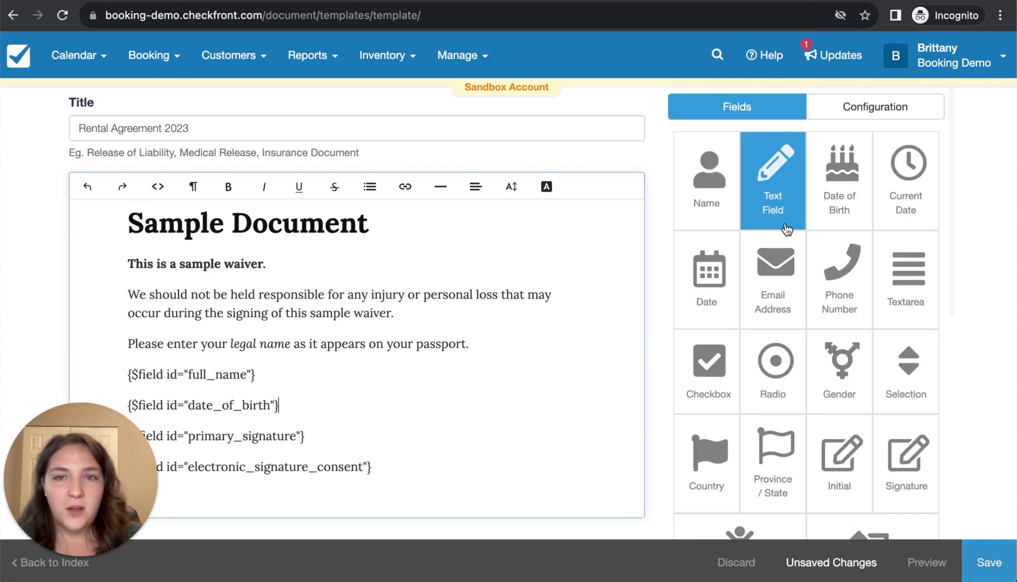
scroll(374, 334, "up", 2)
Step: Show the template's Configuration settings
left_click(869, 116)
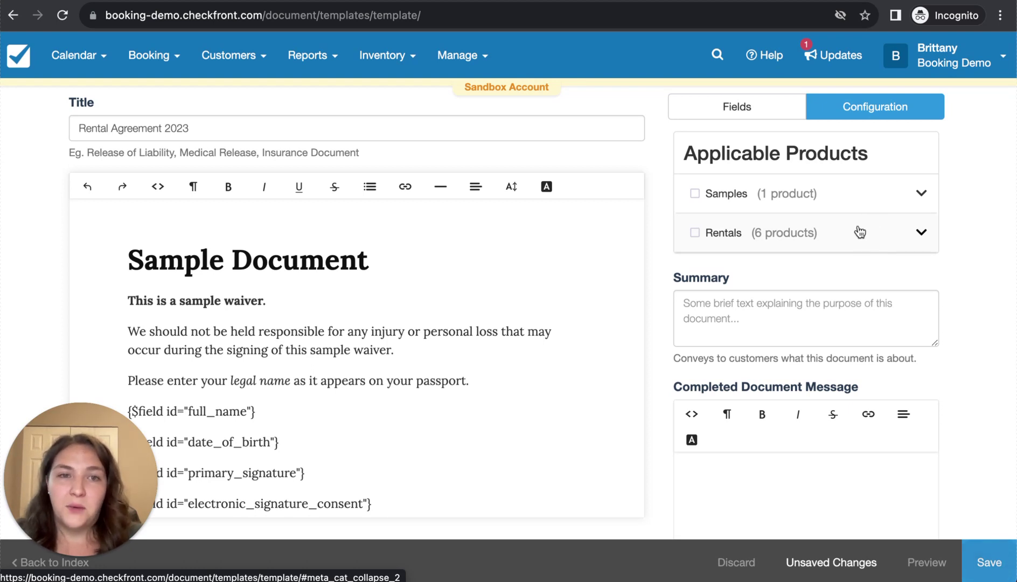
Step: Apply the agreement to ATV Rental and Kayak Rental, leaving the reminder schedule unset
left_click(862, 240)
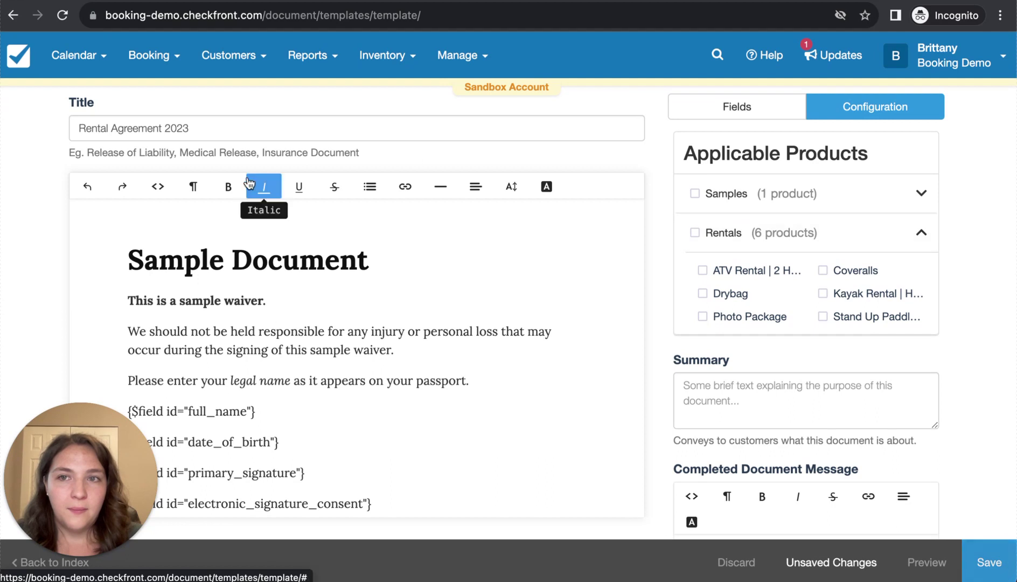
left_click(739, 271)
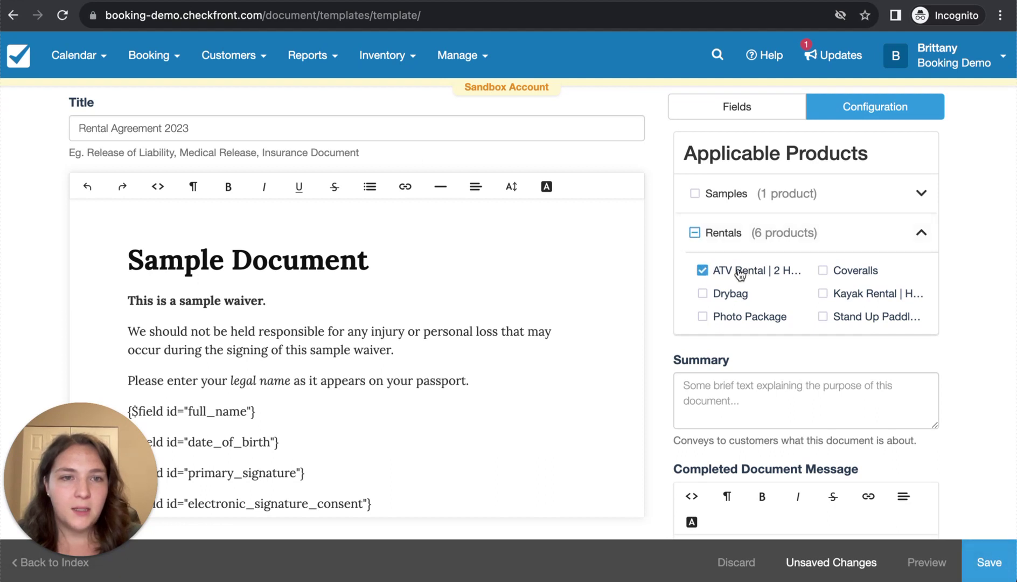
left_click(870, 299)
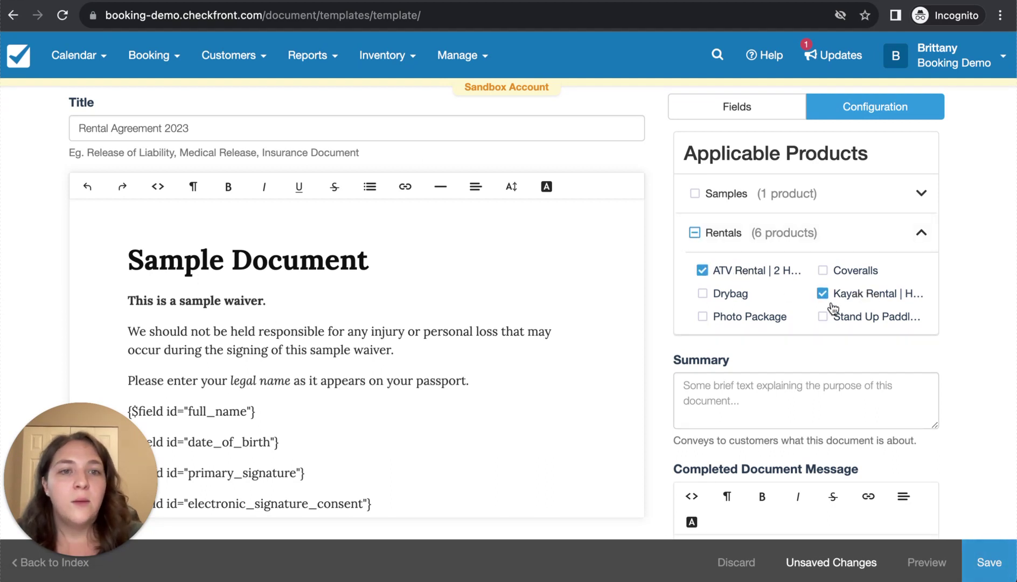
scroll(742, 335, "down", 3)
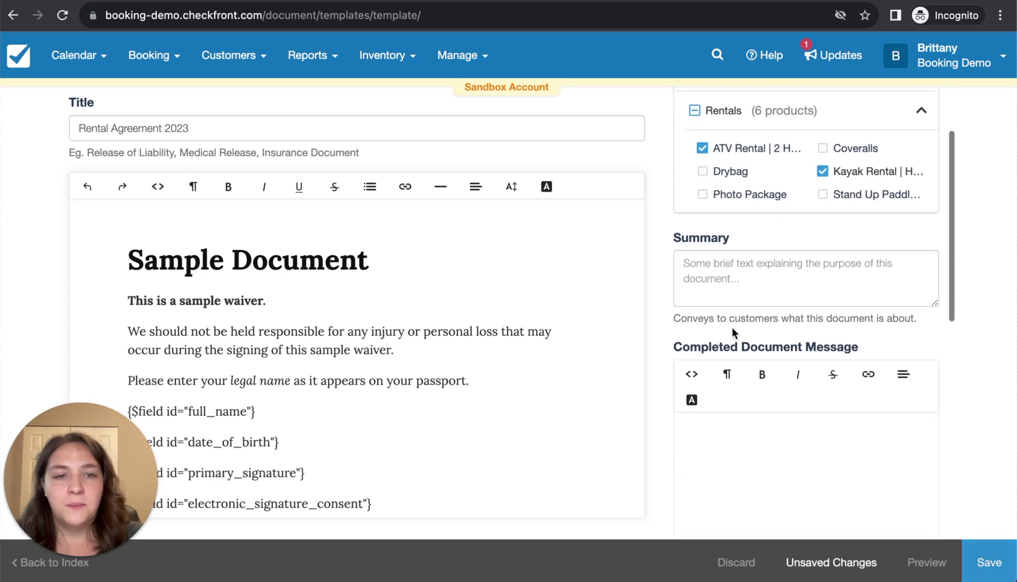
scroll(731, 331, "down", 4)
scroll(745, 318, "down", 8)
left_click(766, 310)
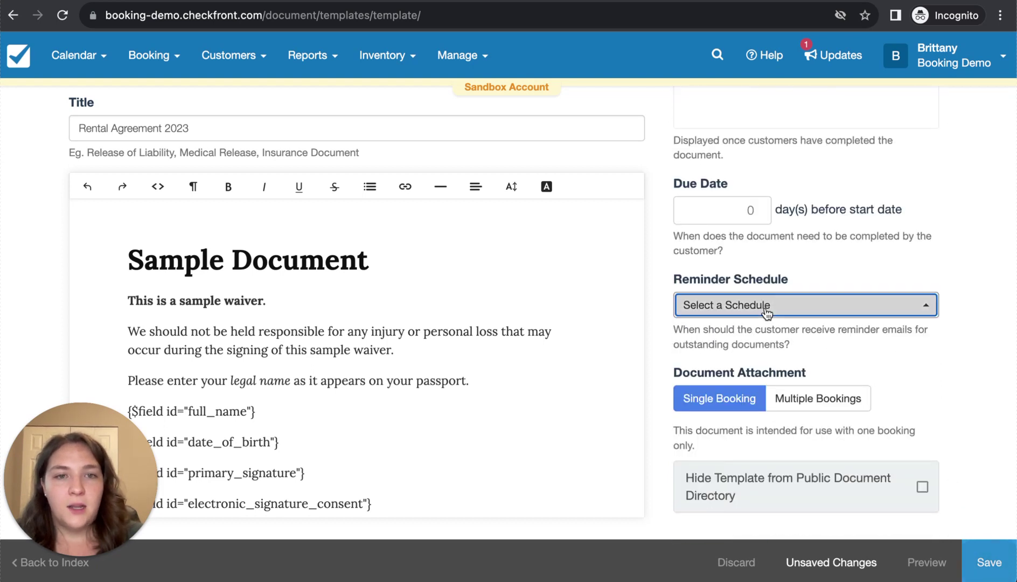
scroll(770, 471, "down", 1)
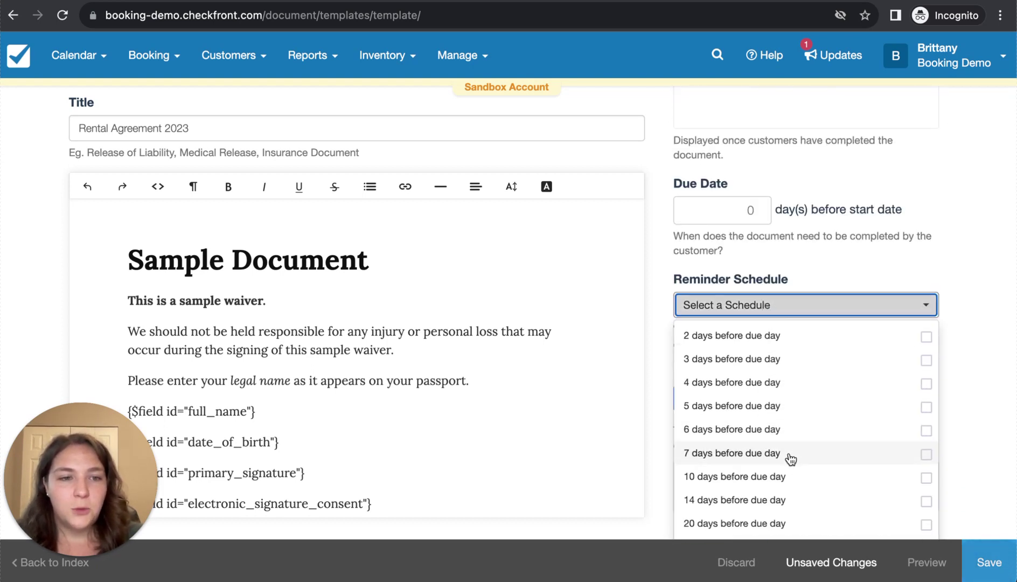
scroll(787, 461, "down", 1)
left_click(933, 241)
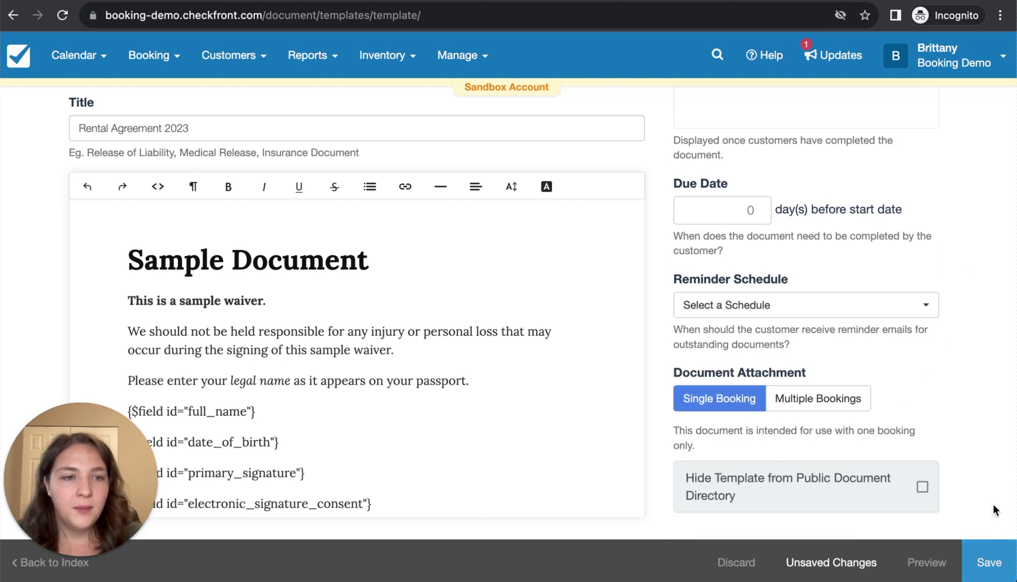
Step: Save the agreement template and preview it as a customer
left_click(1000, 566)
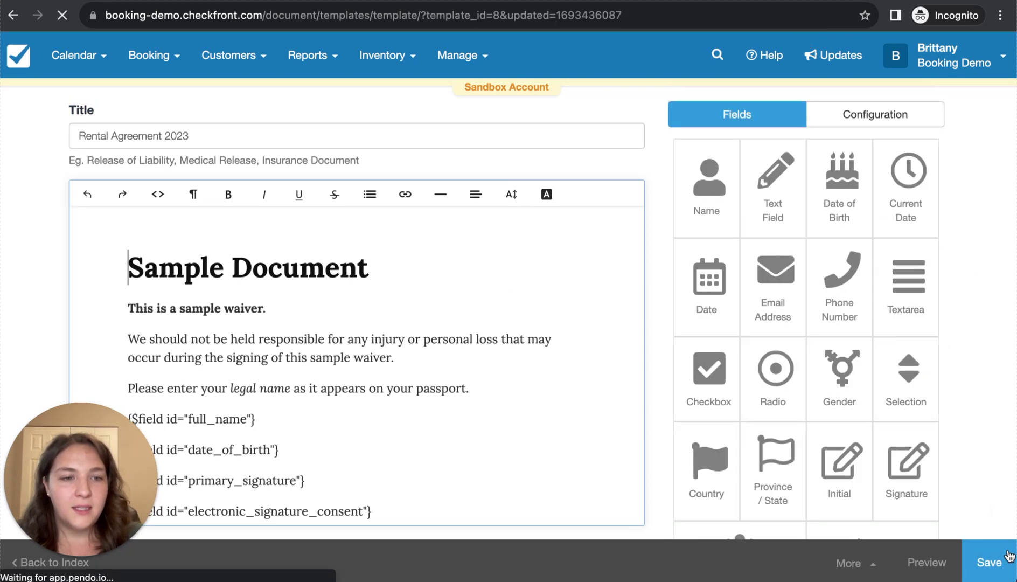
left_click(918, 565)
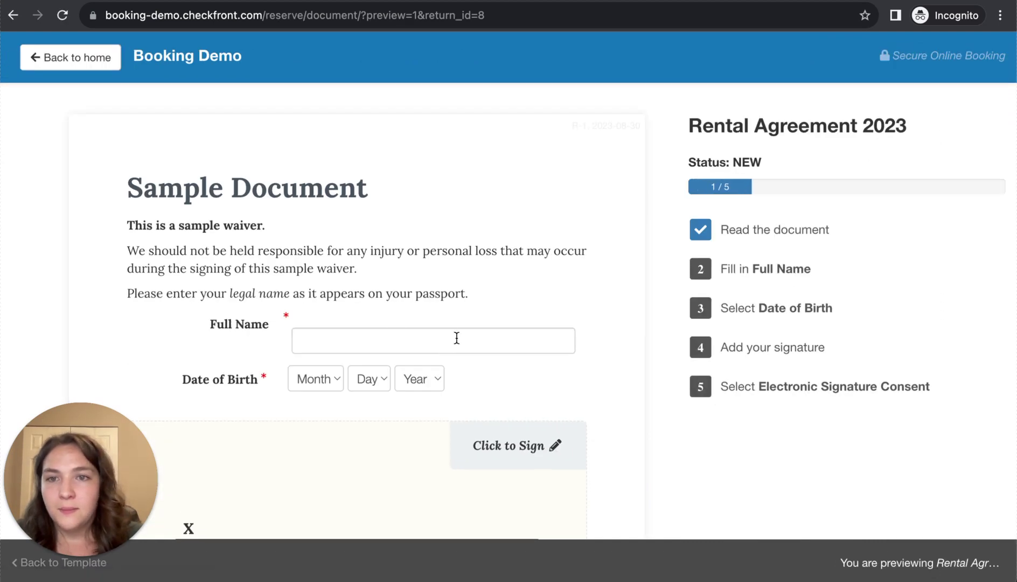
scroll(429, 304, "down", 2)
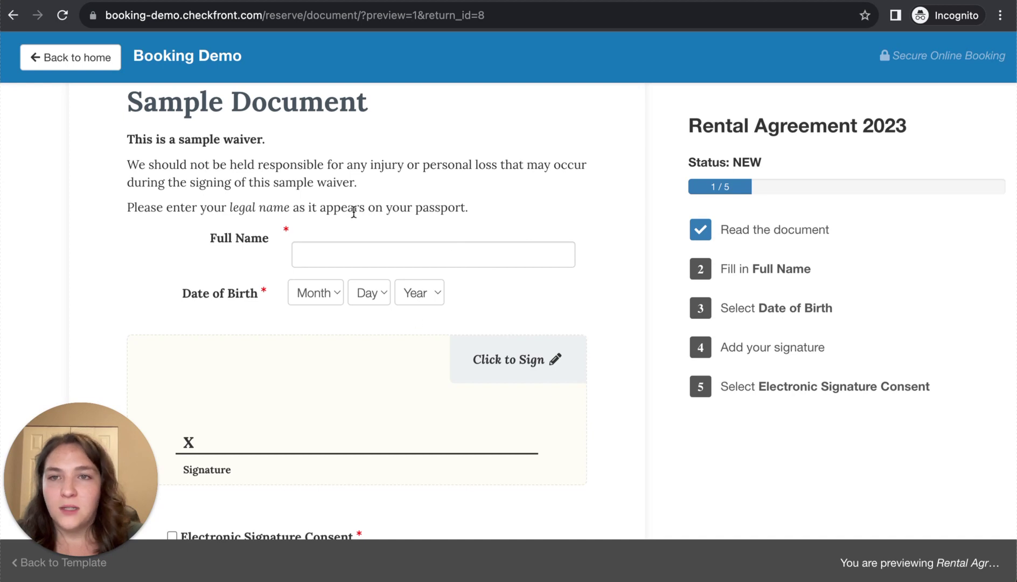
scroll(352, 211, "up", 2)
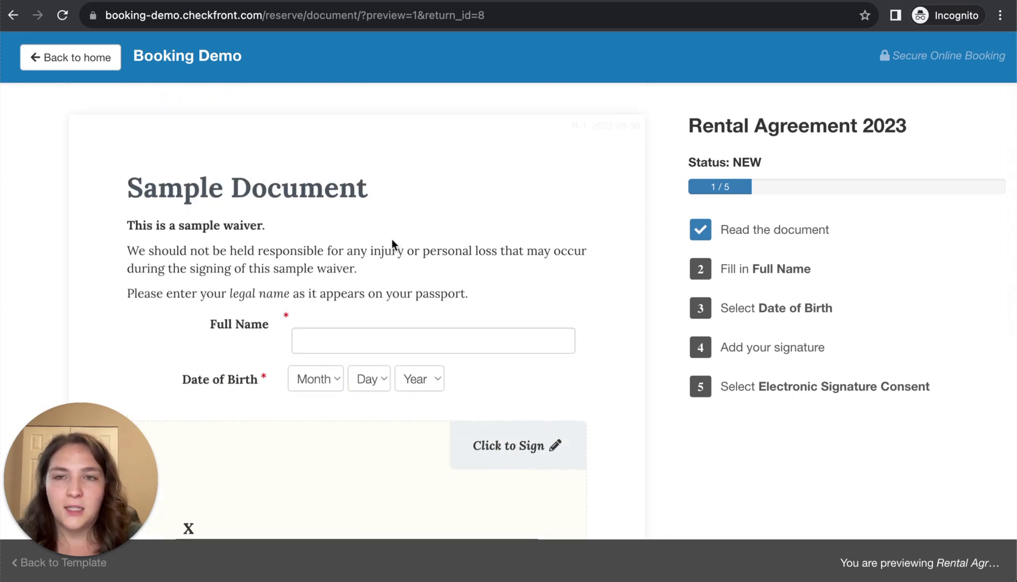
scroll(409, 284, "down", 3)
Step: Enter the signer's full name and set the date of birth to Jun 05, 1997
left_click(463, 232)
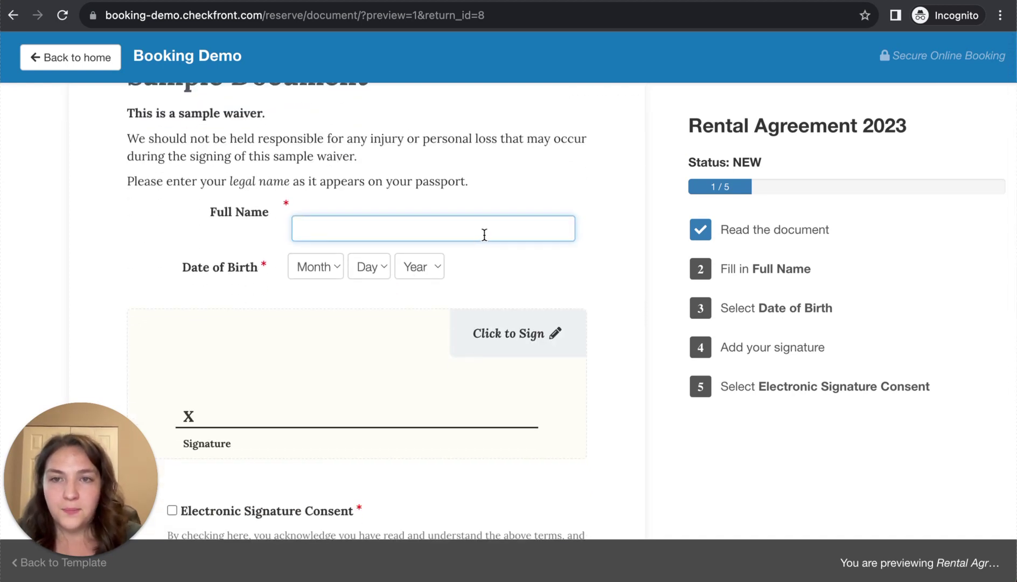
type("Testing Test")
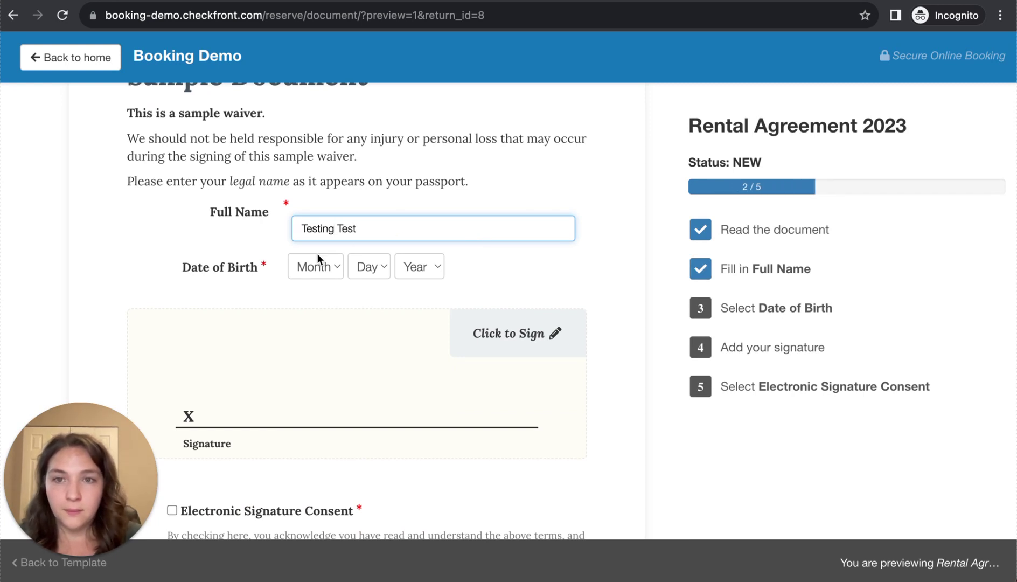
left_click(318, 255)
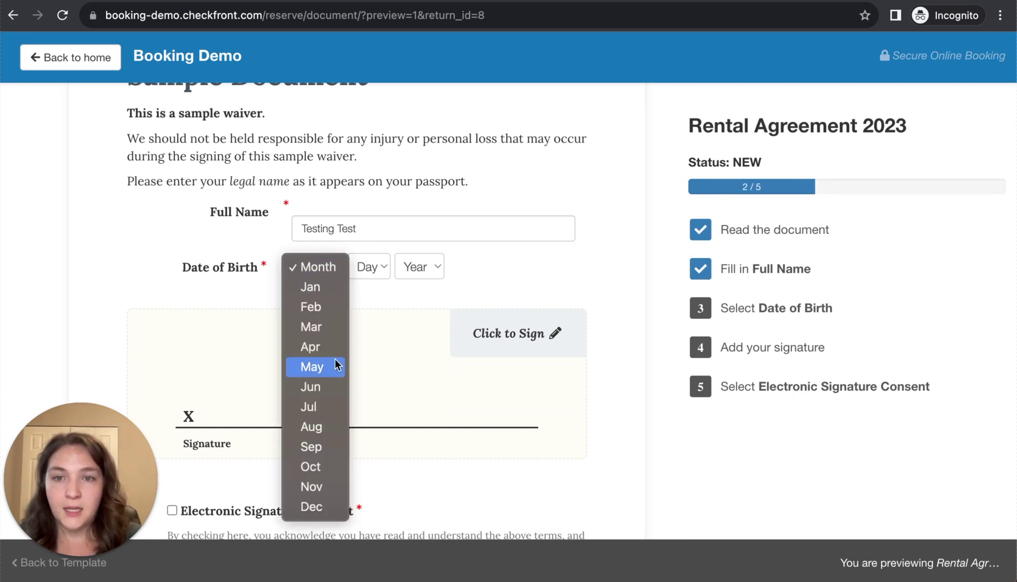
left_click(318, 386)
left_click(383, 265)
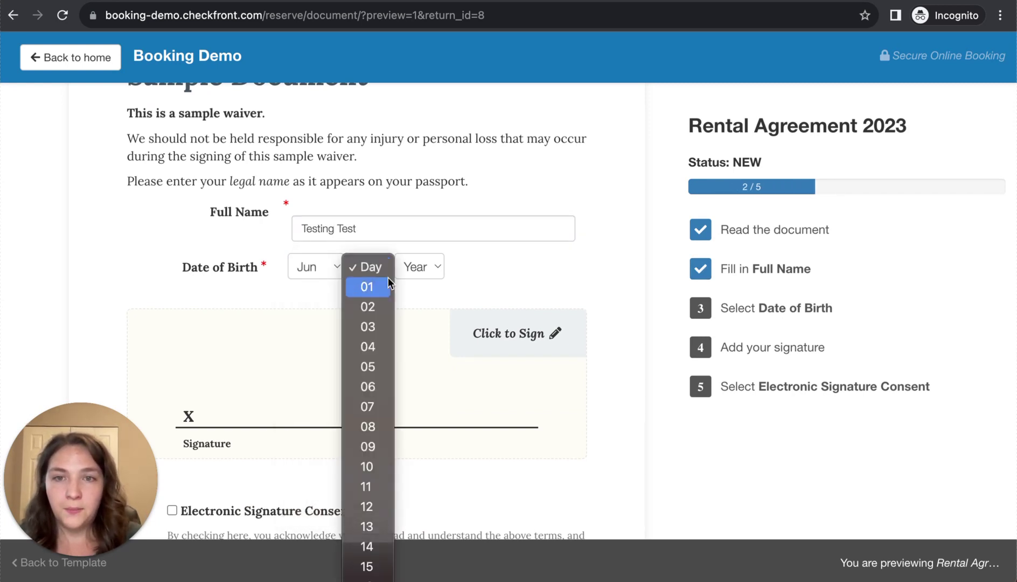
left_click(379, 360)
left_click(423, 271)
scroll(449, 520, "down", 3)
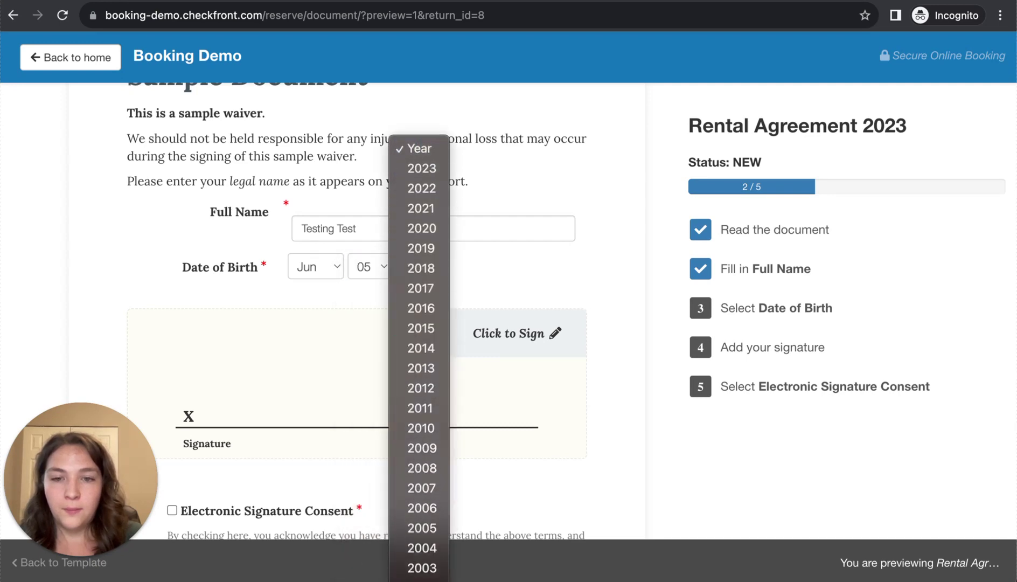
scroll(449, 519, "down", 3)
scroll(412, 422, "down", 2)
left_click(429, 446)
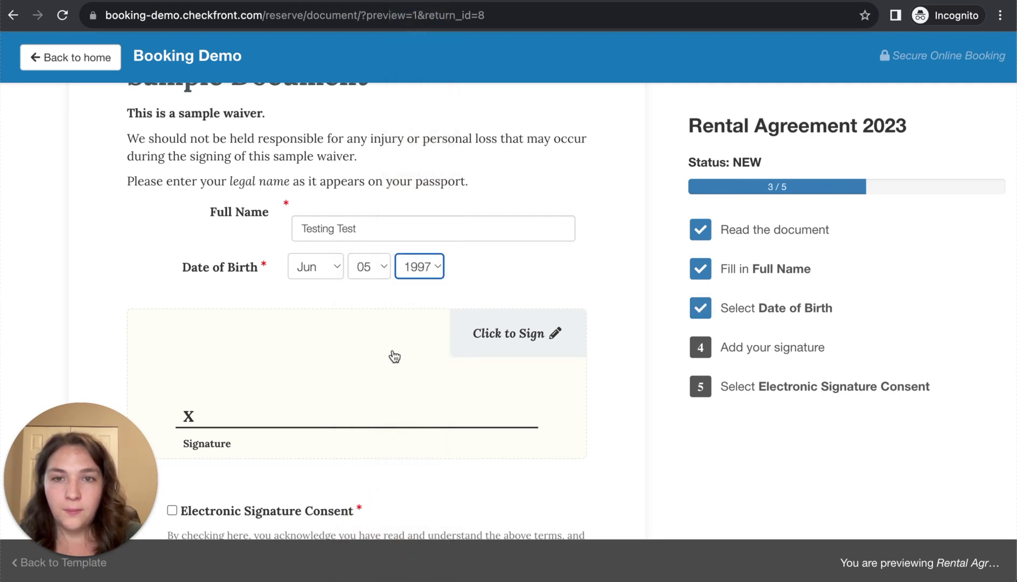
Step: Draw and accept the signature, give e-signature consent, and submit the test-signed document
left_click(392, 356)
mouse_move(402, 234)
left_mouse_down()
mouse_move(572, 287)
mouse_move(711, 302)
left_mouse_up()
left_click(749, 420)
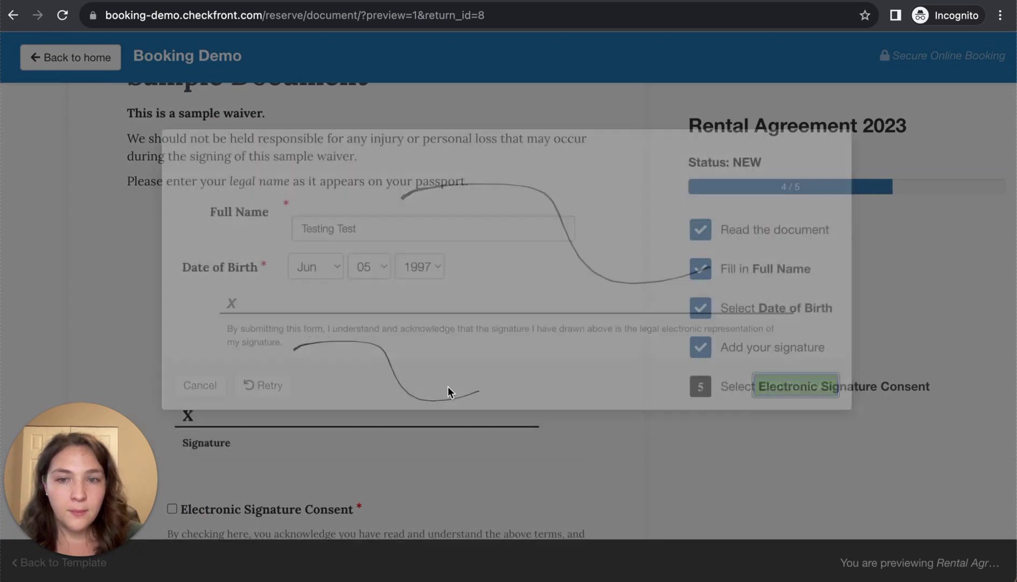
scroll(447, 386, "down", 3)
left_click(286, 238)
scroll(379, 419, "down", 2)
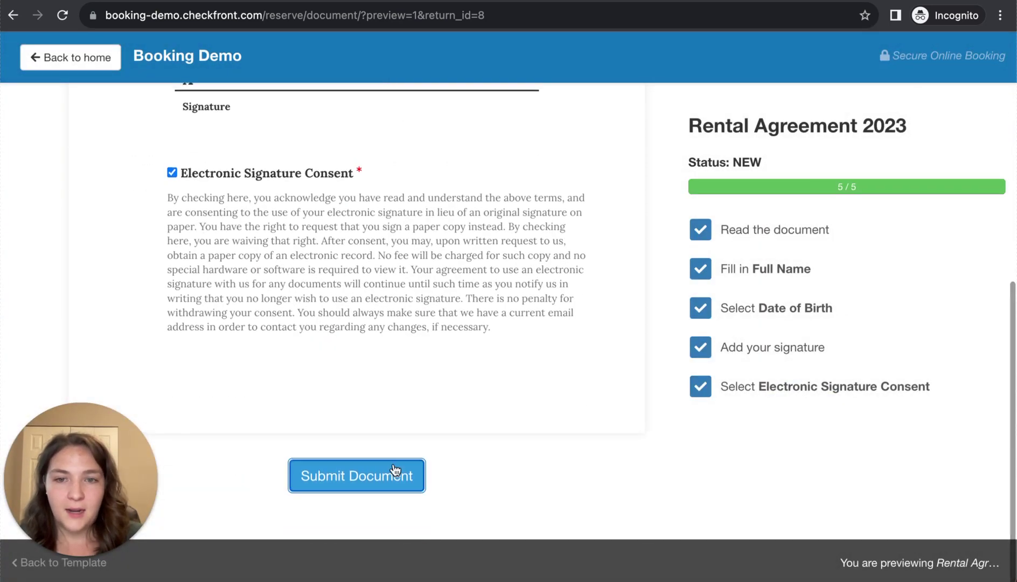
left_click(395, 472)
left_click(501, 371)
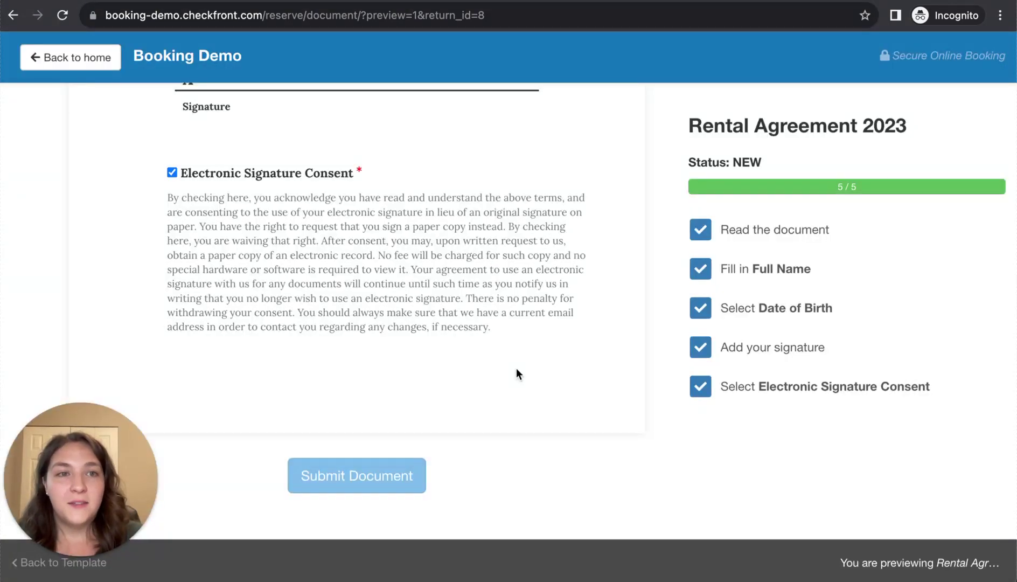